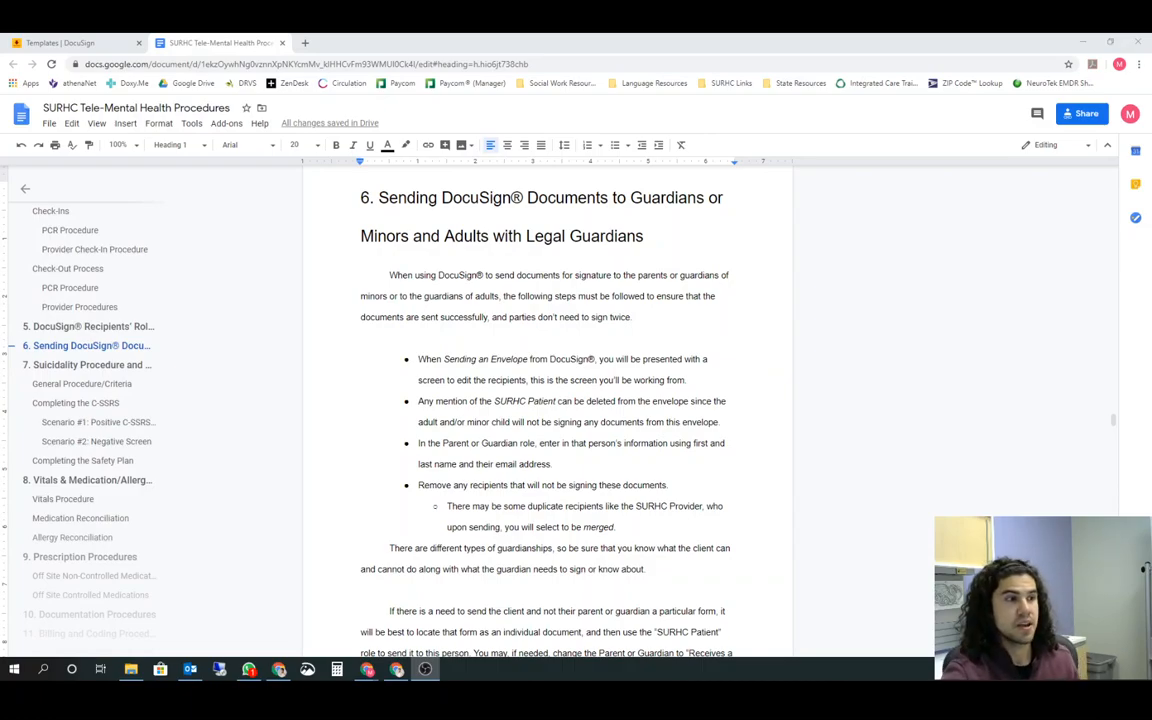
# Read through the procedure section on sending DocuSign documents to guardians of minors and of adults with legal guardians
pyautogui.scroll(-2, 780, 415)
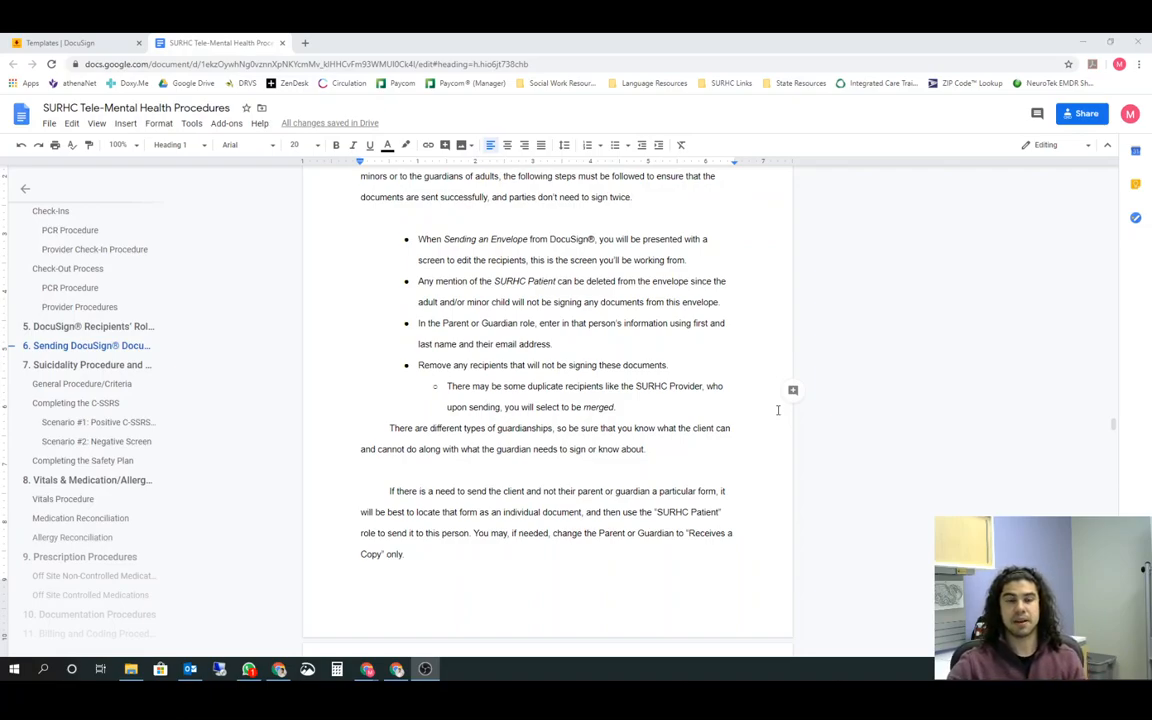
pyautogui.scroll(-6, 650, 392)
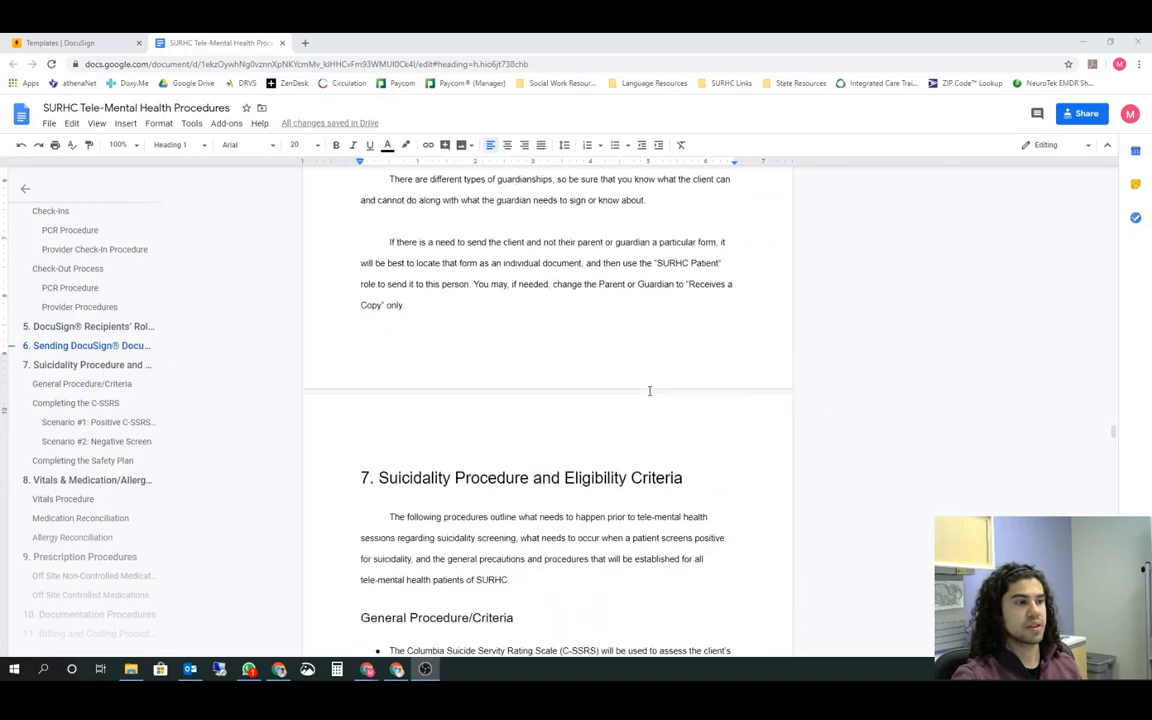
pyautogui.scroll(1, 650, 392)
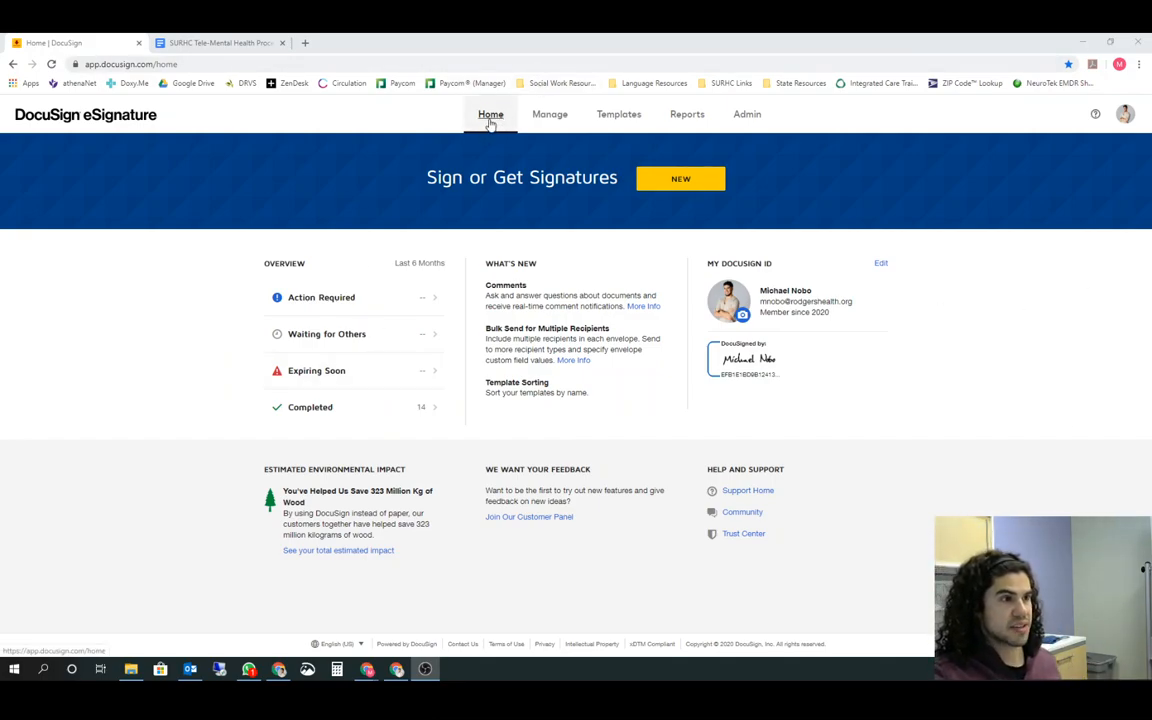
# Switch to DocuSign and start a new envelope for sending documents
pyautogui.click(682, 184)
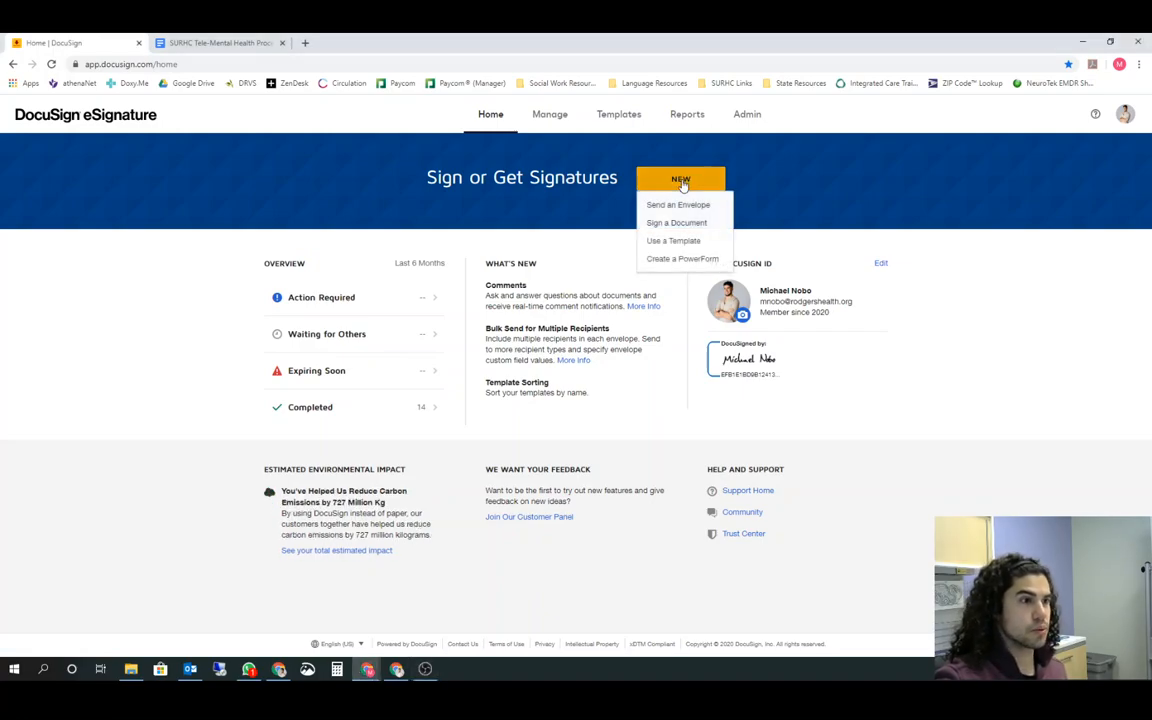
pyautogui.click(686, 206)
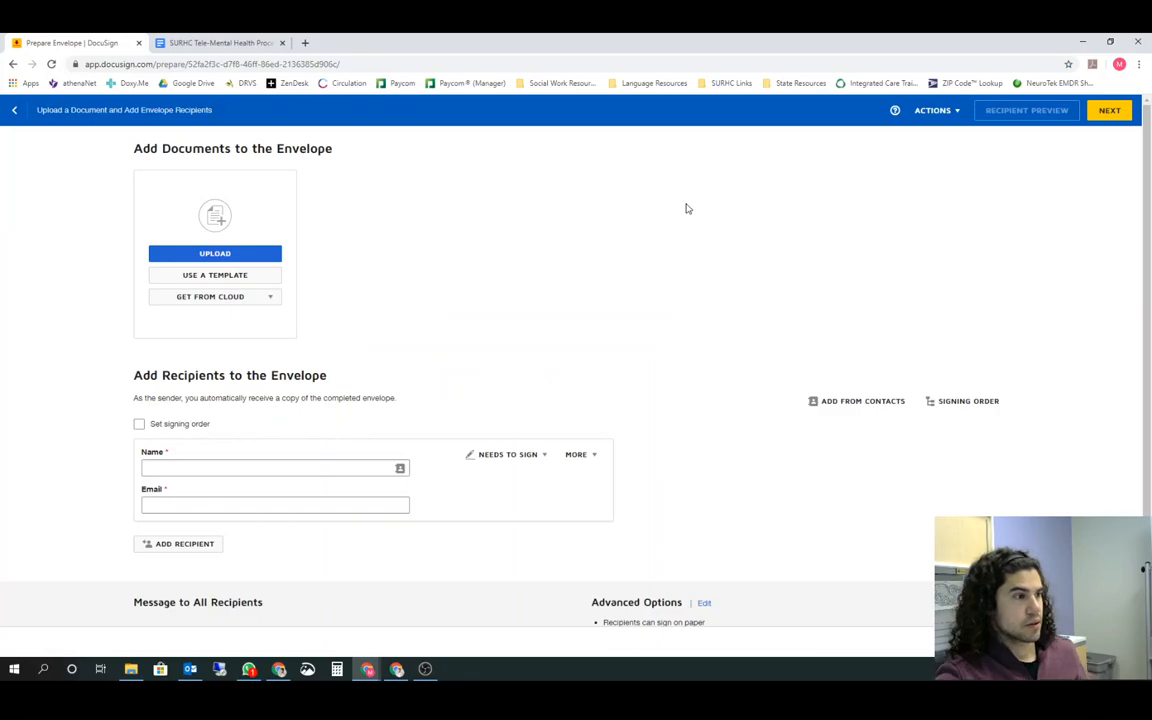
pyautogui.scroll(-1, 445, 224)
pyautogui.scroll(1, 438, 231)
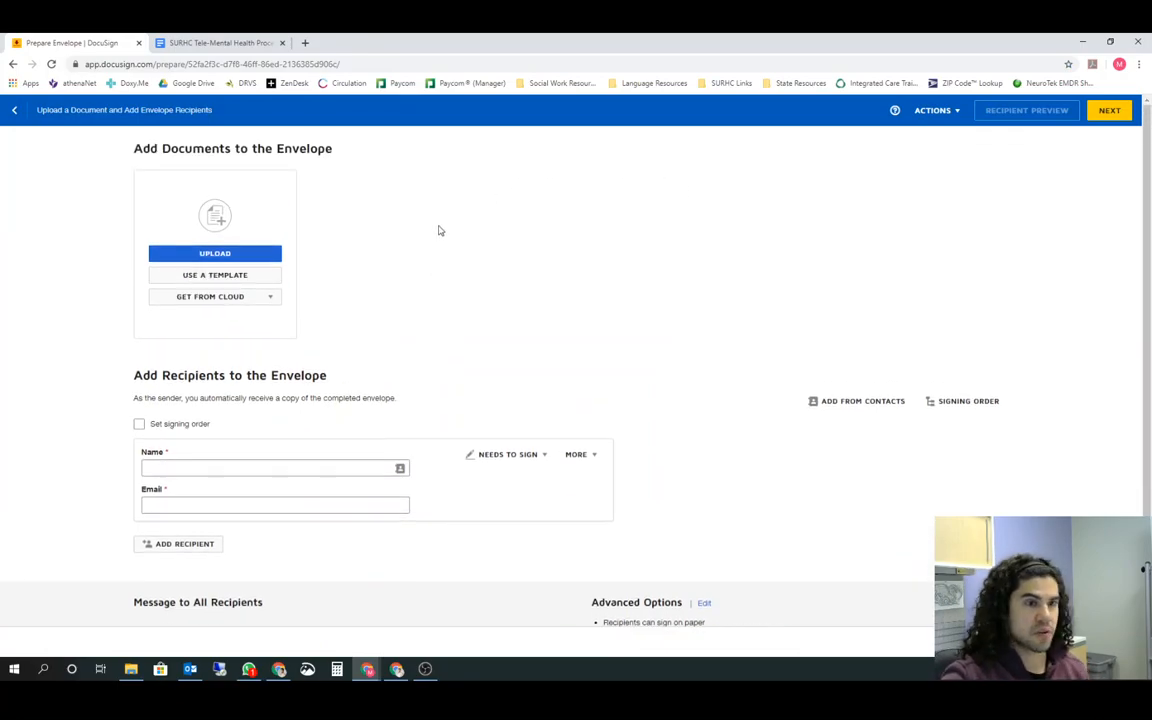
# Add the HIPPA Contact Form (Spanish) template to the envelope
pyautogui.click(229, 279)
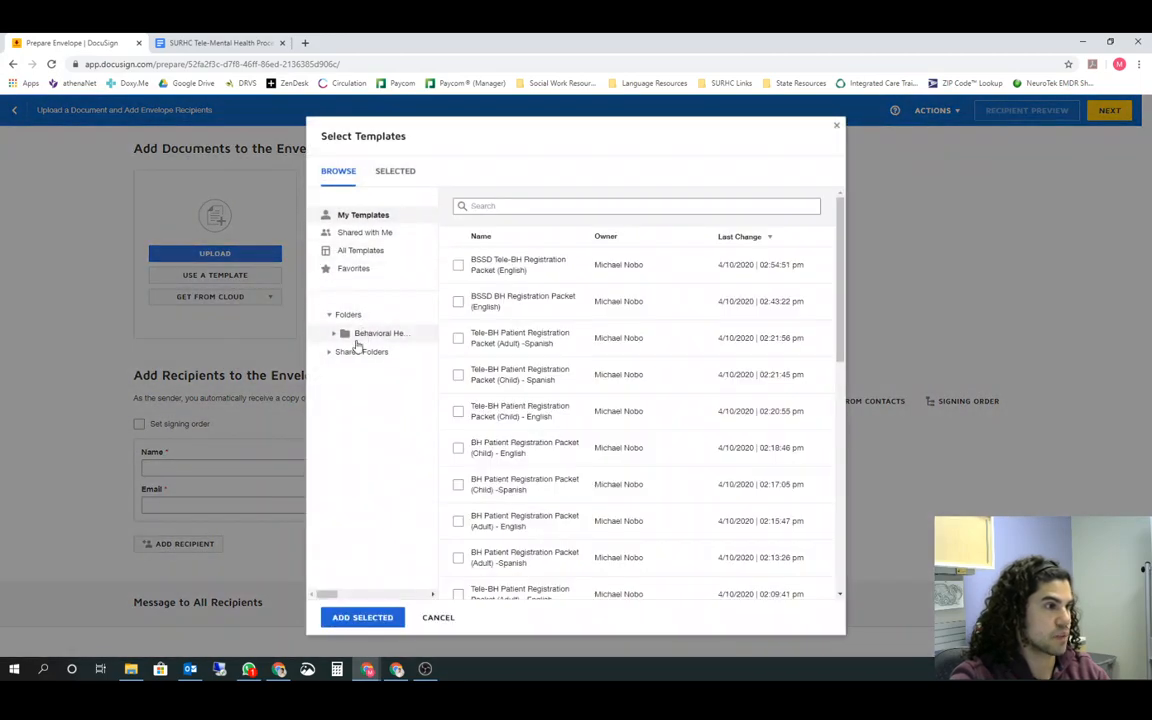
pyautogui.click(347, 353)
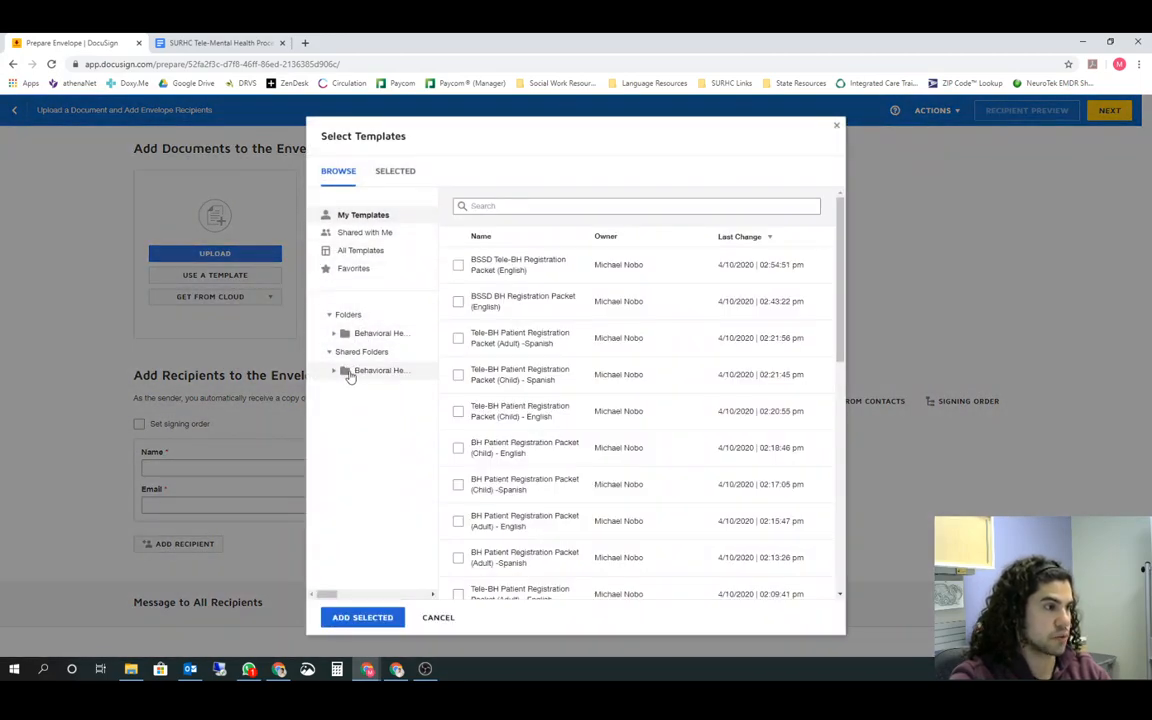
pyautogui.click(333, 371)
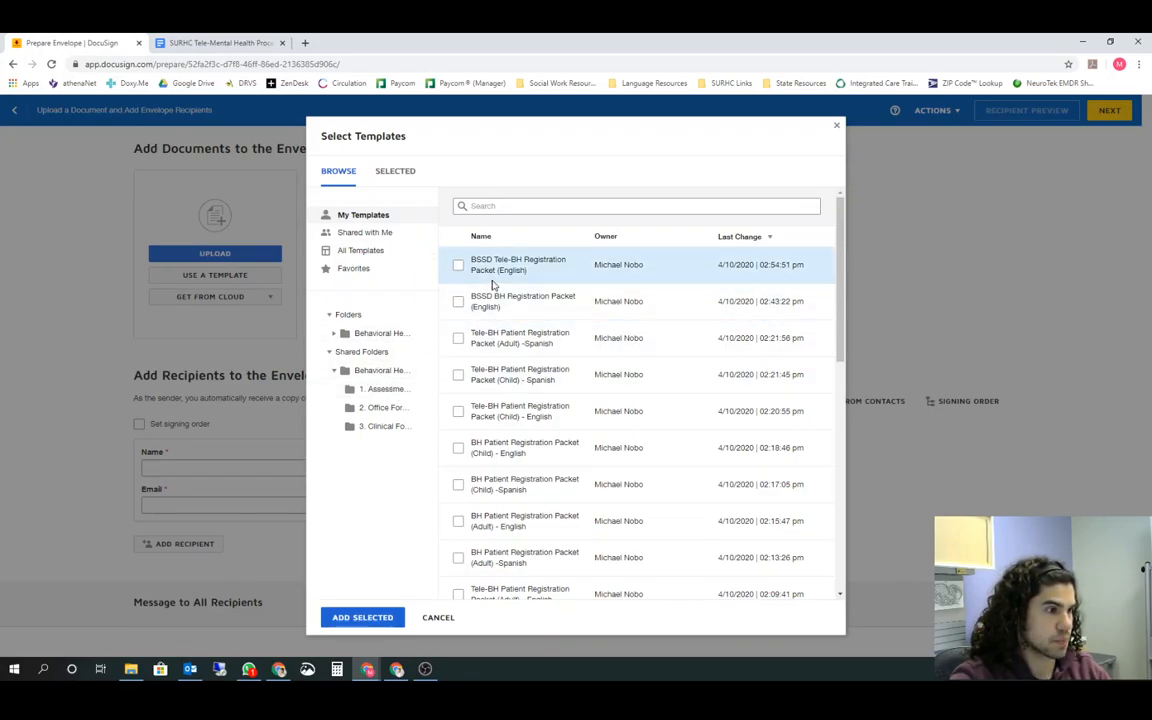
pyautogui.scroll(-2, 462, 385)
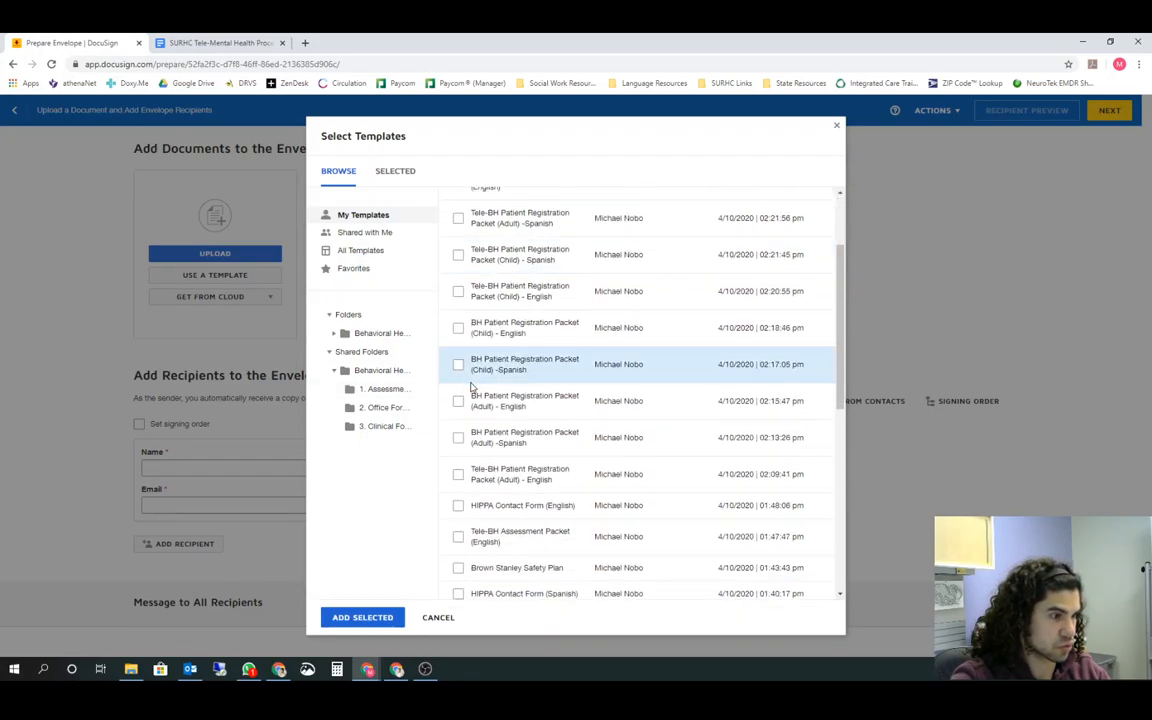
pyautogui.scroll(-2, 471, 386)
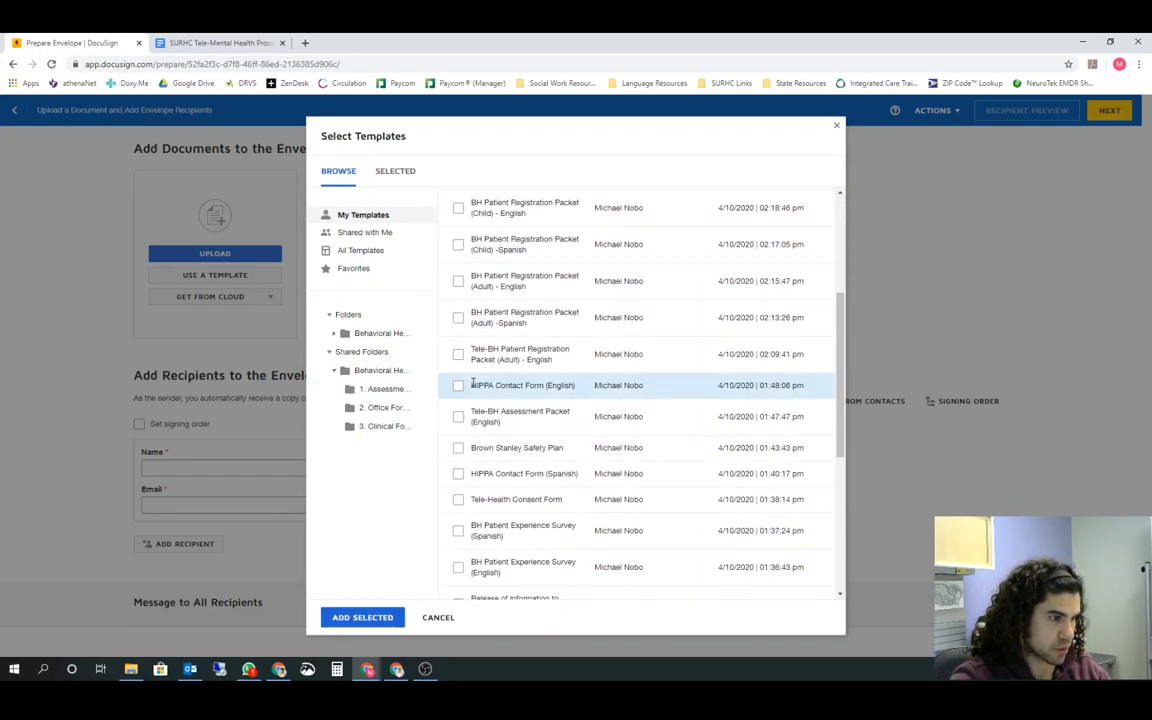
pyautogui.click(458, 473)
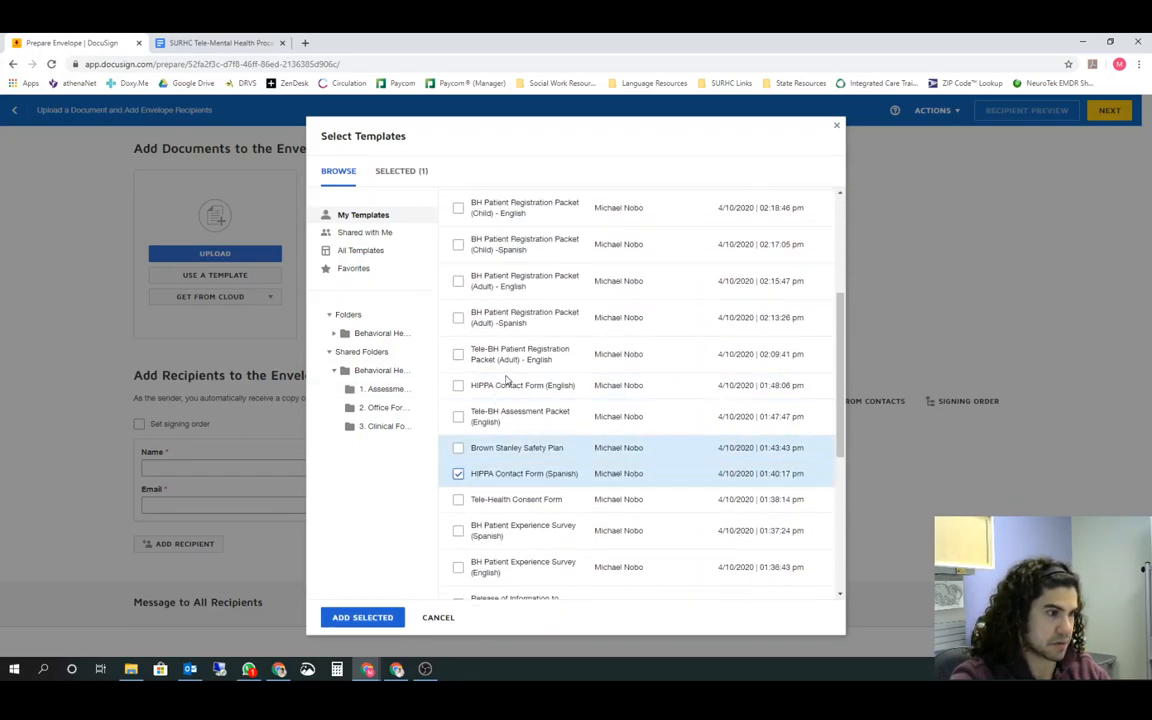
pyautogui.scroll(-1, 530, 352)
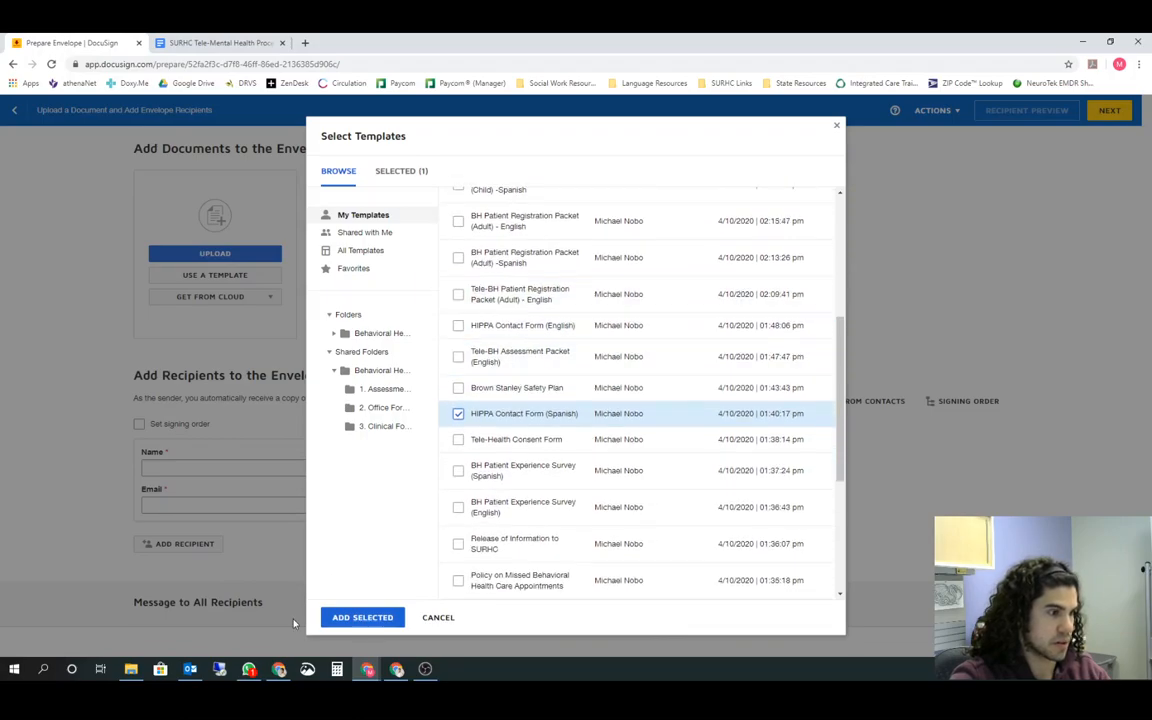
pyautogui.click(363, 618)
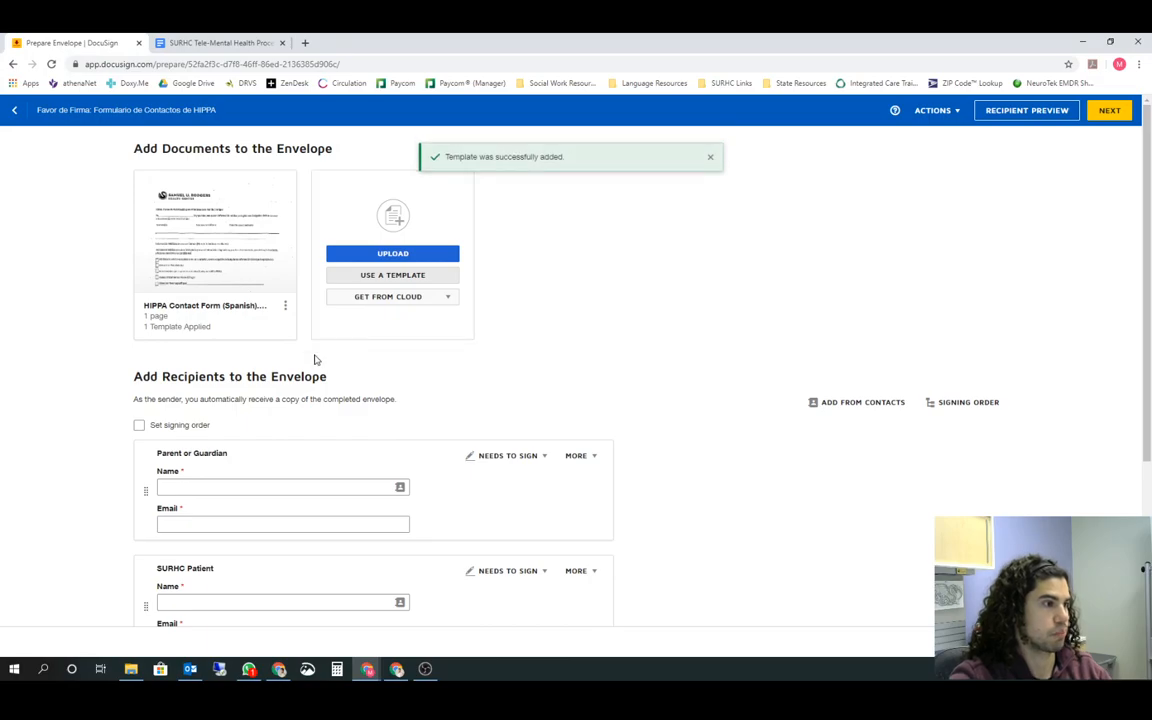
# Delete the SURHC Patient recipient and its assigned fields from the envelope
pyautogui.scroll(-1, 310, 360)
pyautogui.scroll(1, 319, 373)
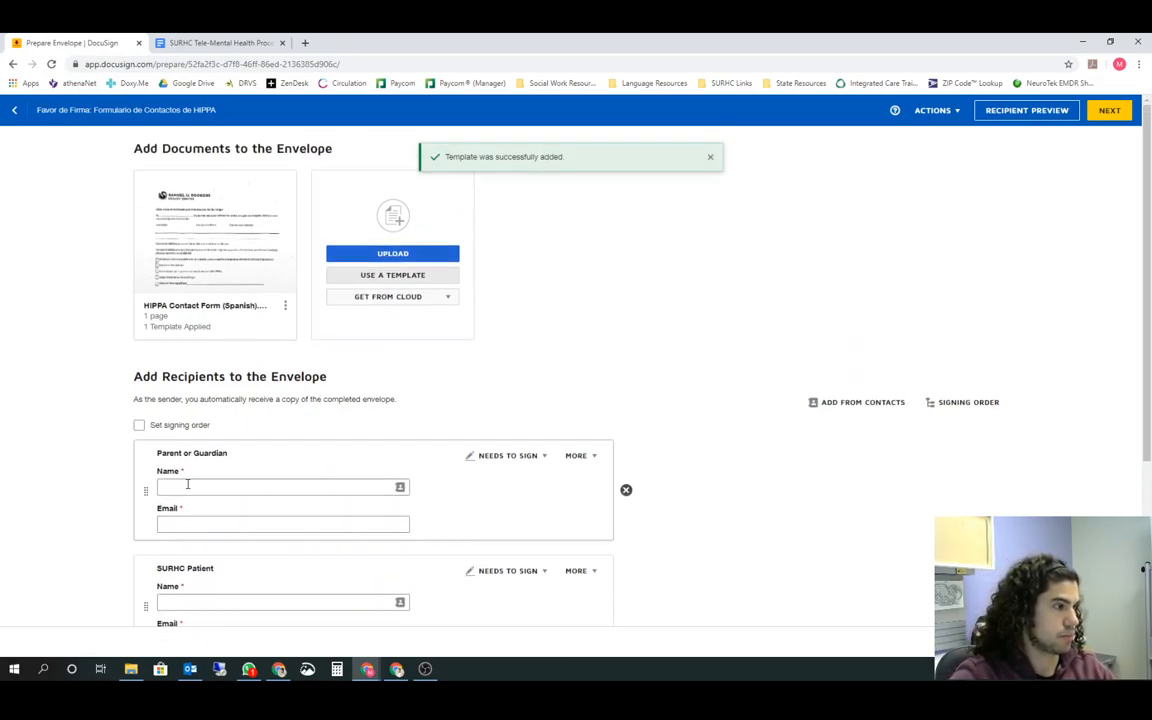
pyautogui.scroll(-2, 230, 455)
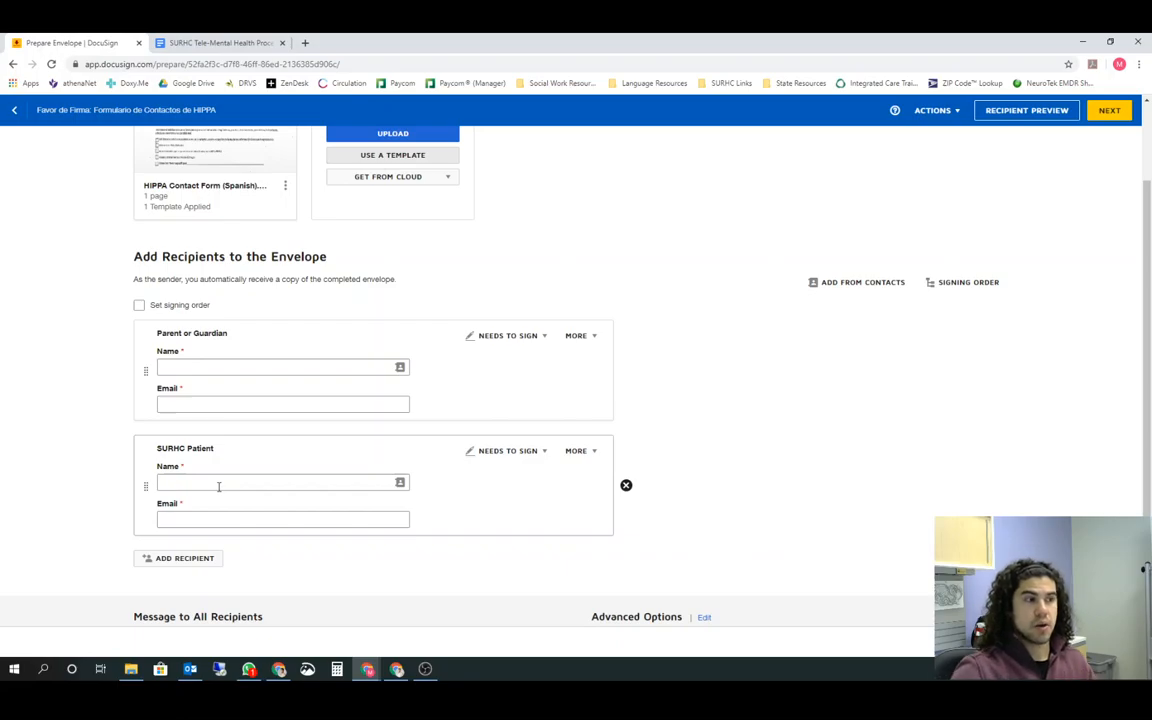
pyautogui.click(626, 488)
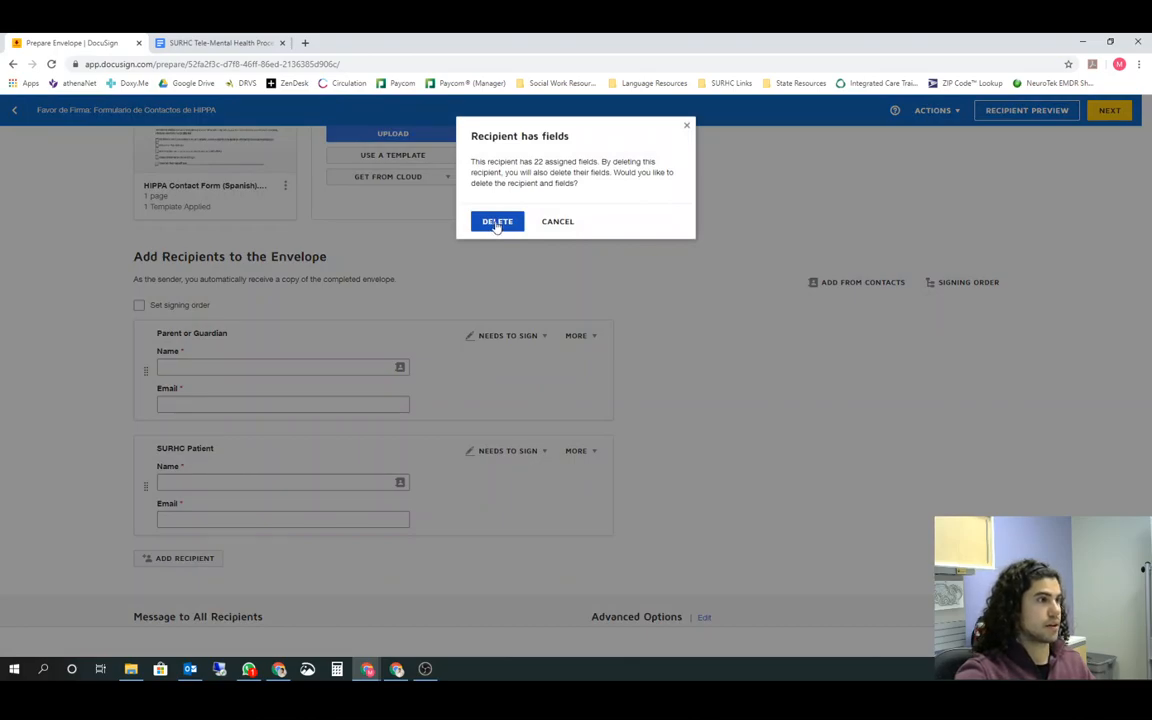
pyautogui.click(556, 223)
pyautogui.scroll(2, 648, 399)
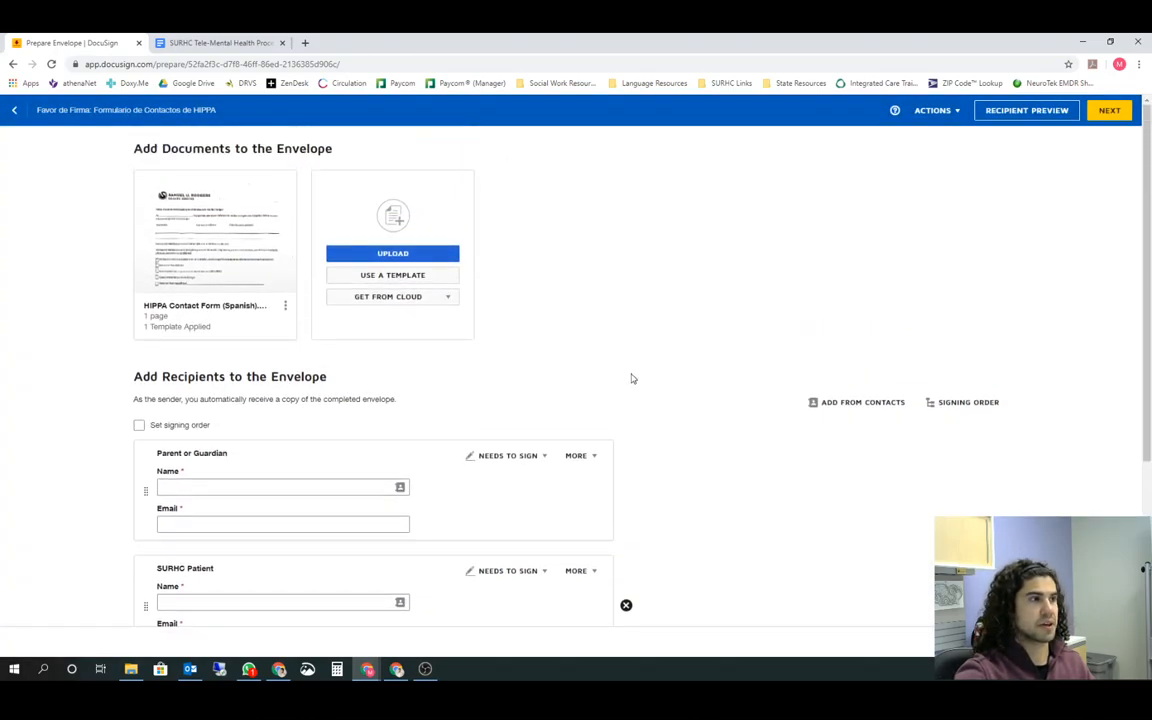
pyautogui.scroll(-2, 646, 397)
pyautogui.click(626, 425)
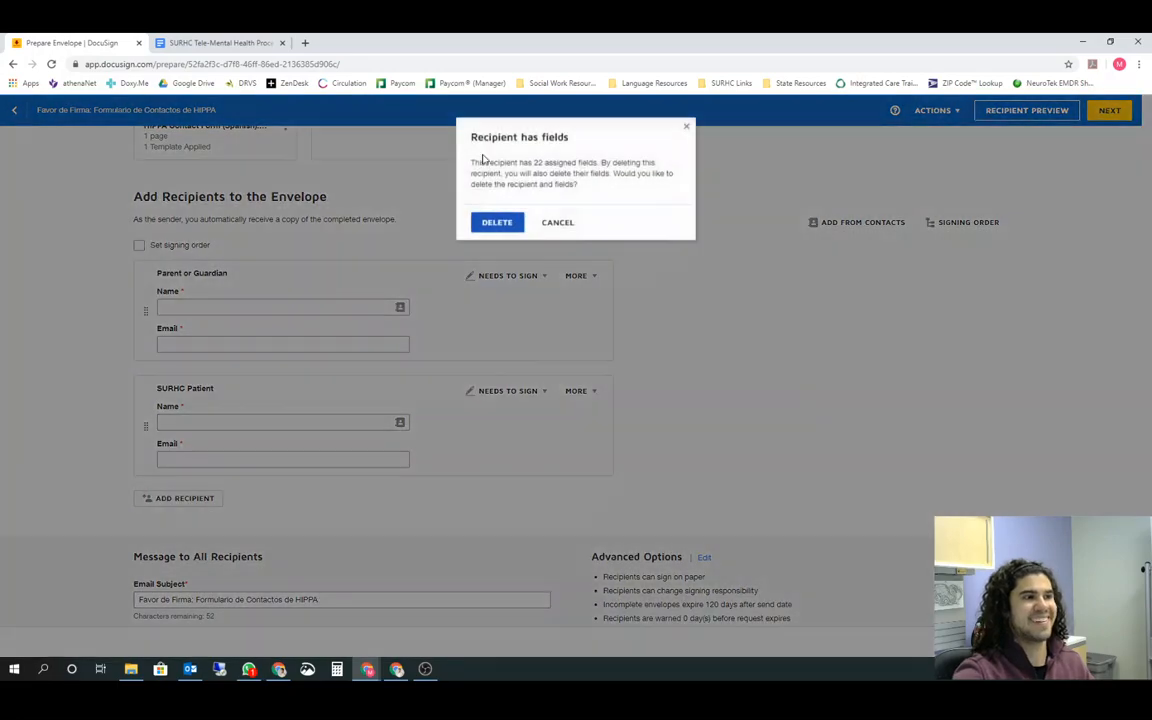
pyautogui.click(504, 222)
pyautogui.scroll(2, 290, 375)
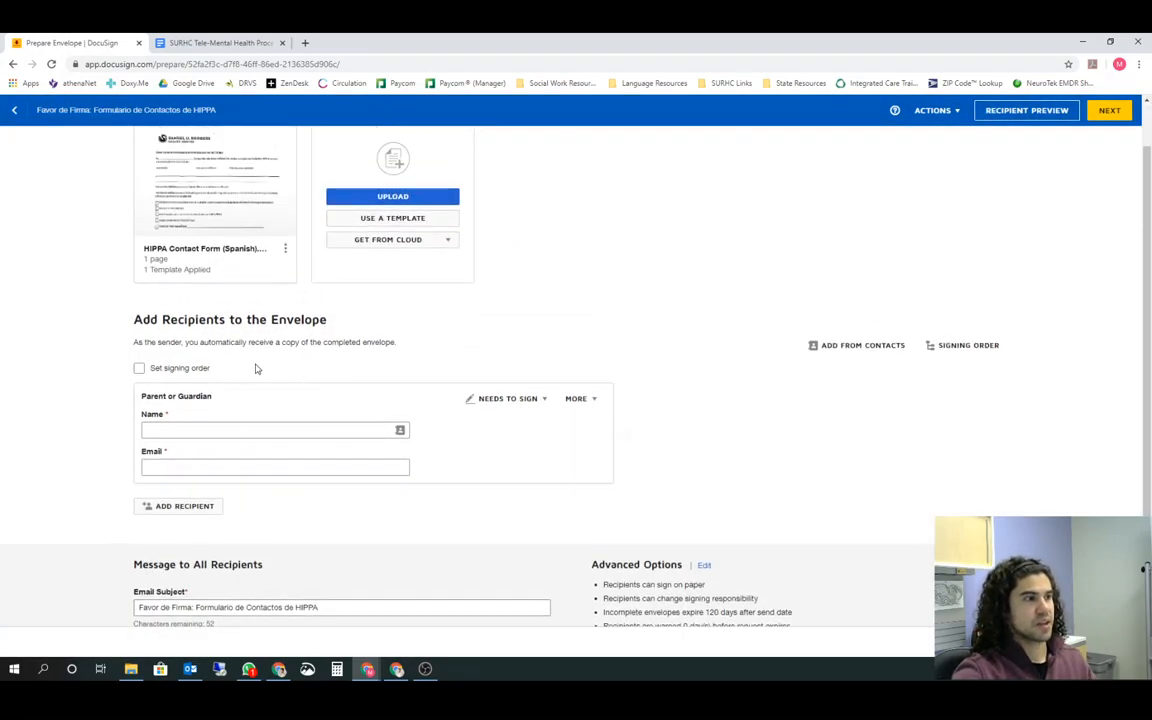
# Fill in the Parent or Guardian's name and email from the suggested contact, and send the envelope with the option to sign now
pyautogui.click(180, 429)
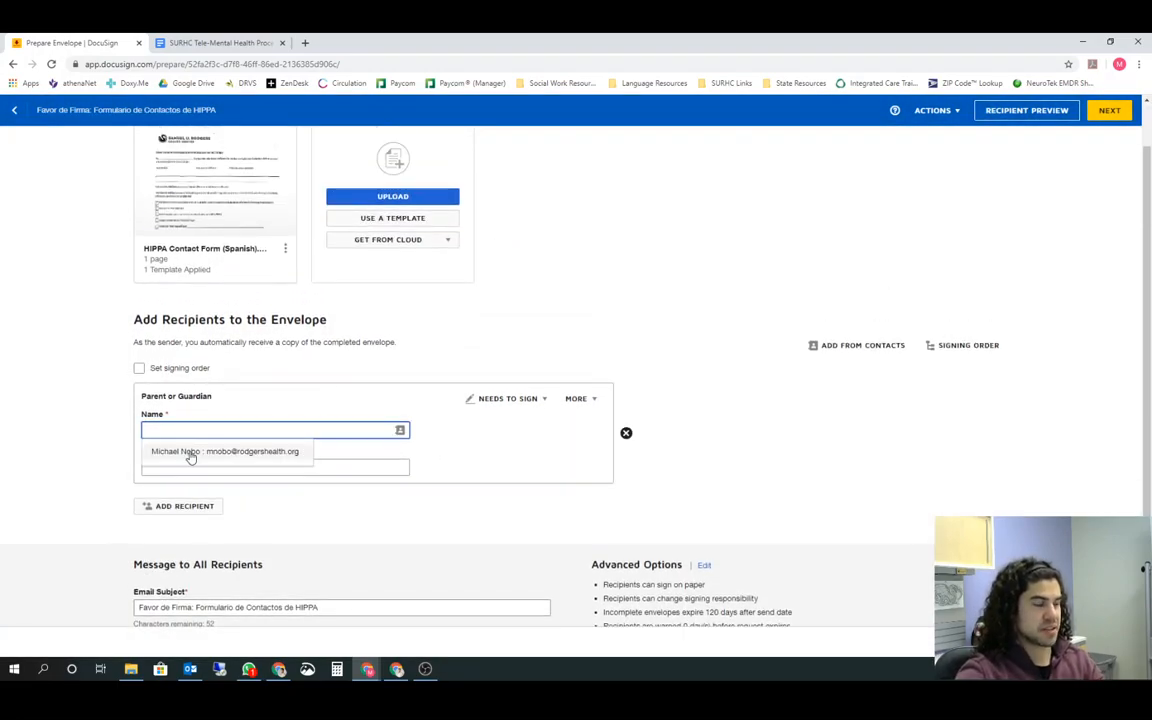
pyautogui.click(190, 453)
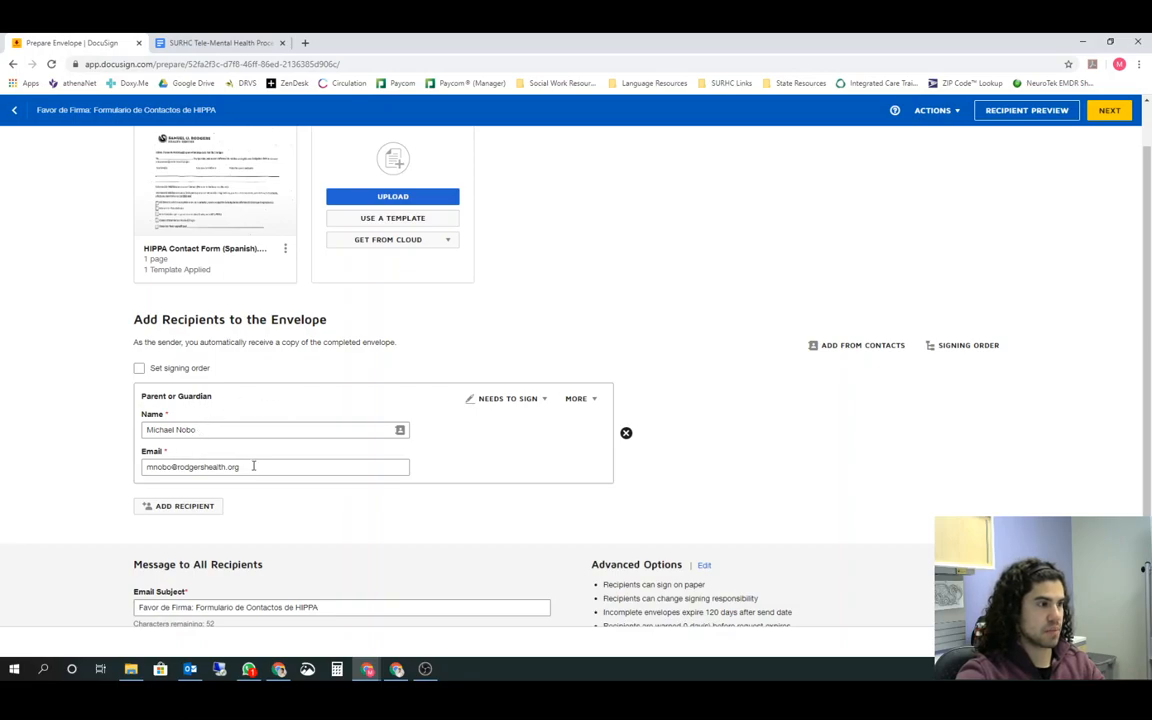
pyautogui.scroll(1, 537, 460)
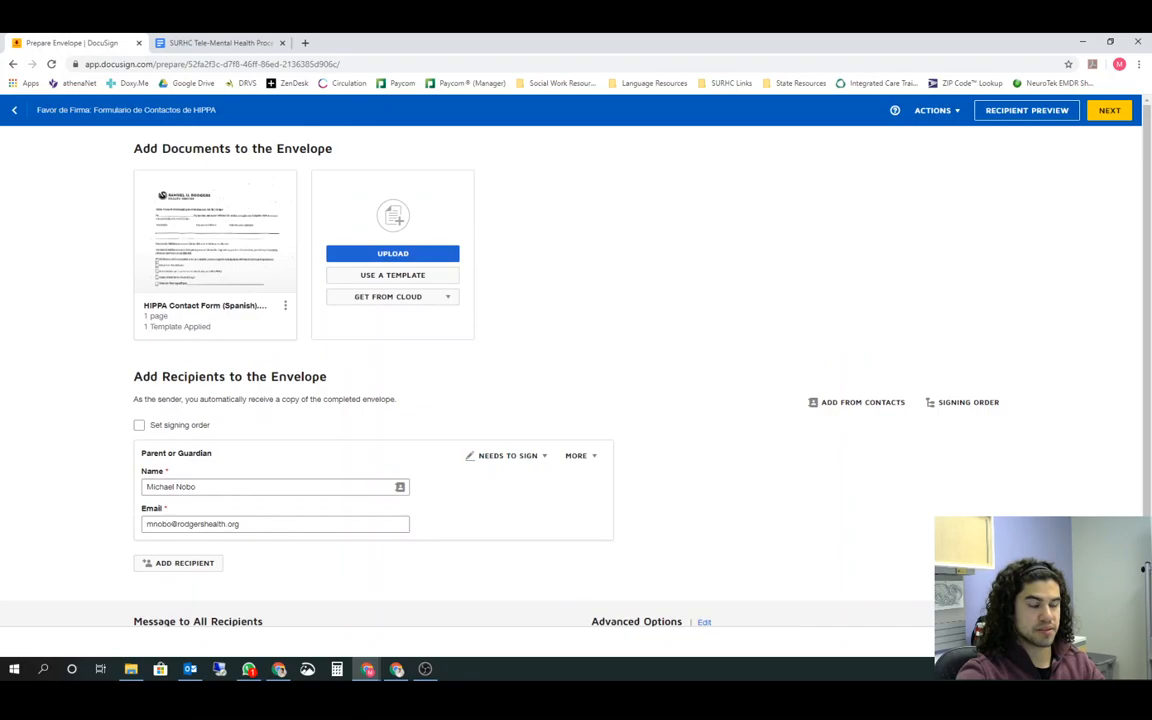
pyautogui.click(1043, 641)
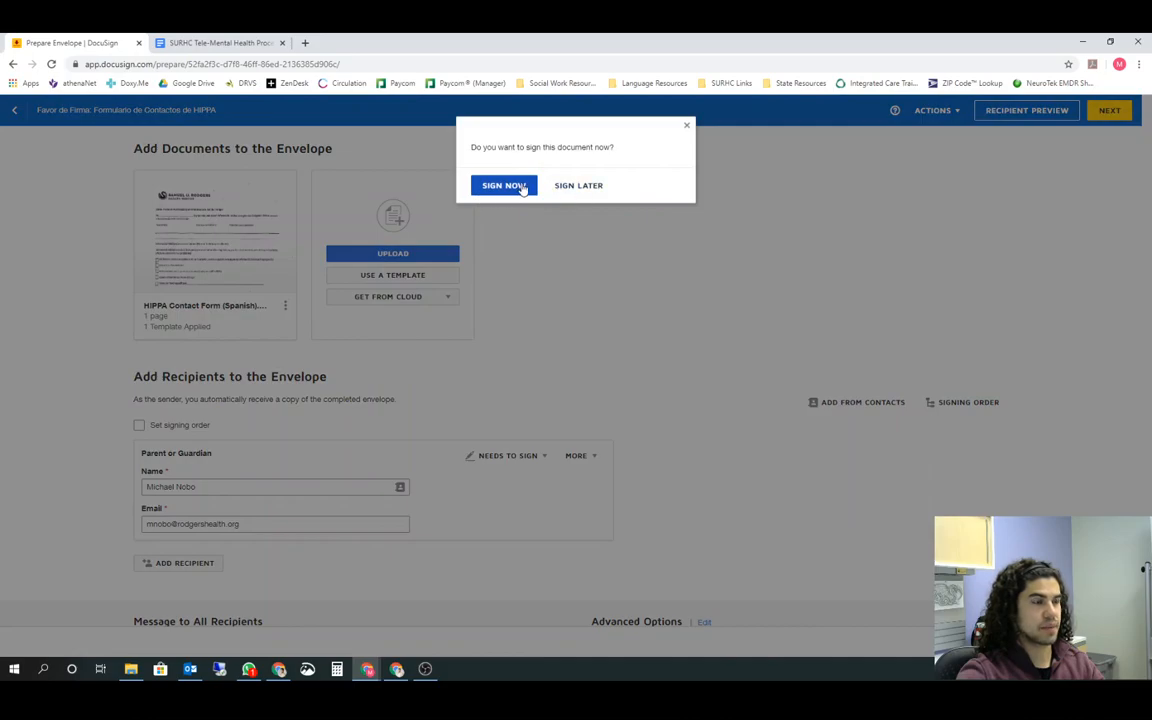
pyautogui.click(523, 189)
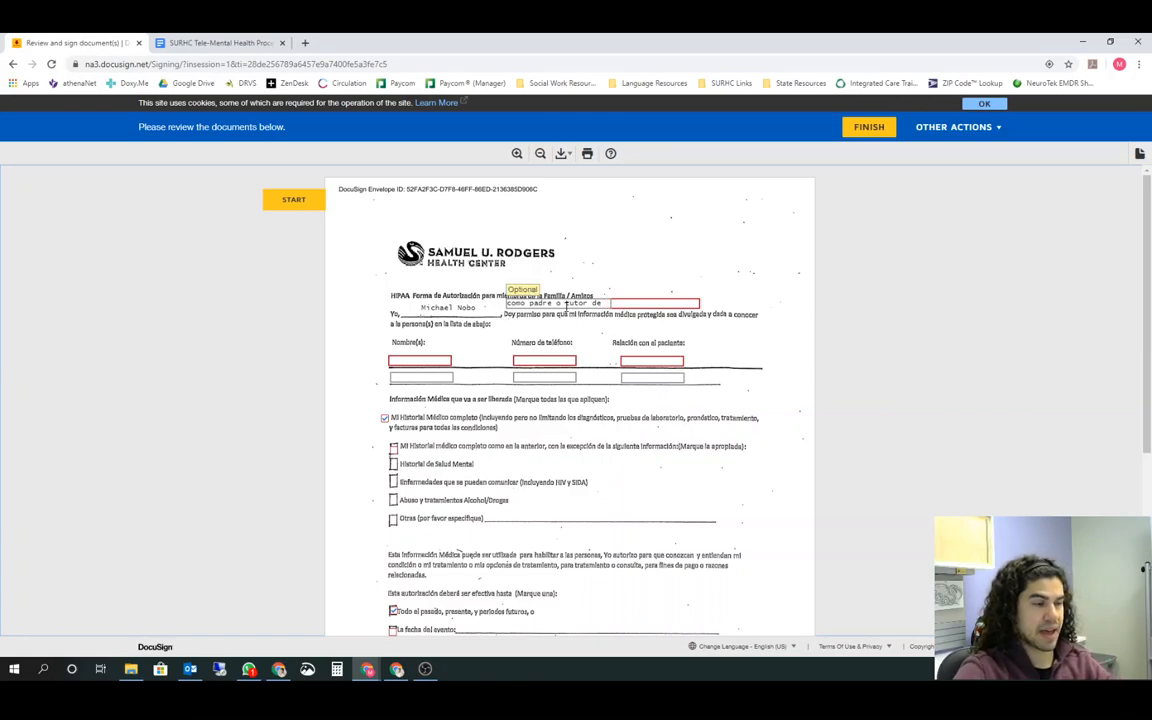
# Fill in the form's patient name, the contact's name and phone number, and the relationship to the patient as Father
pyautogui.click(624, 304)
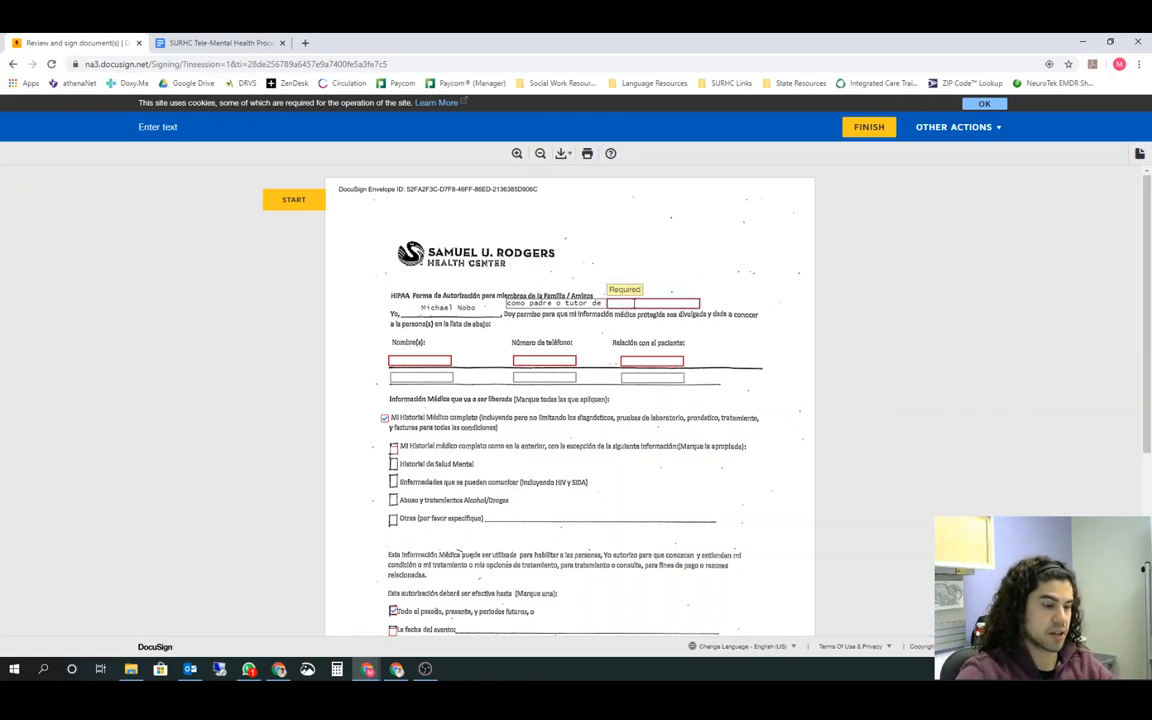
pyautogui.write('Test Patient')
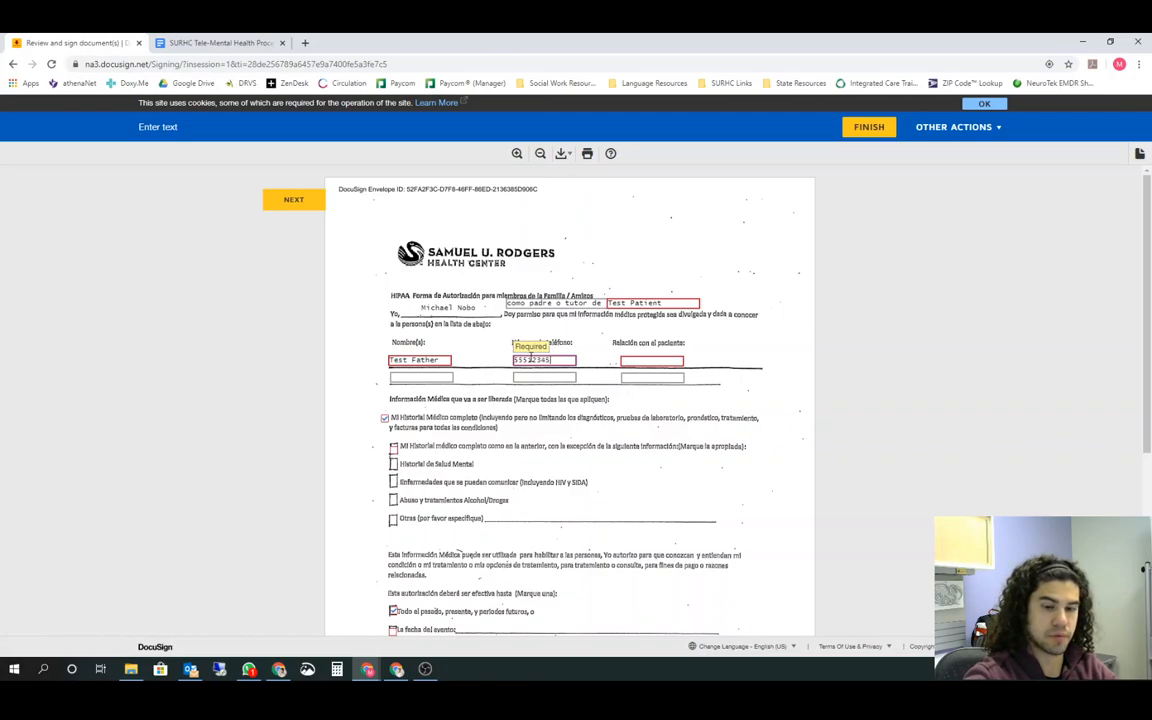
pyautogui.click(644, 358)
pyautogui.write('Father')
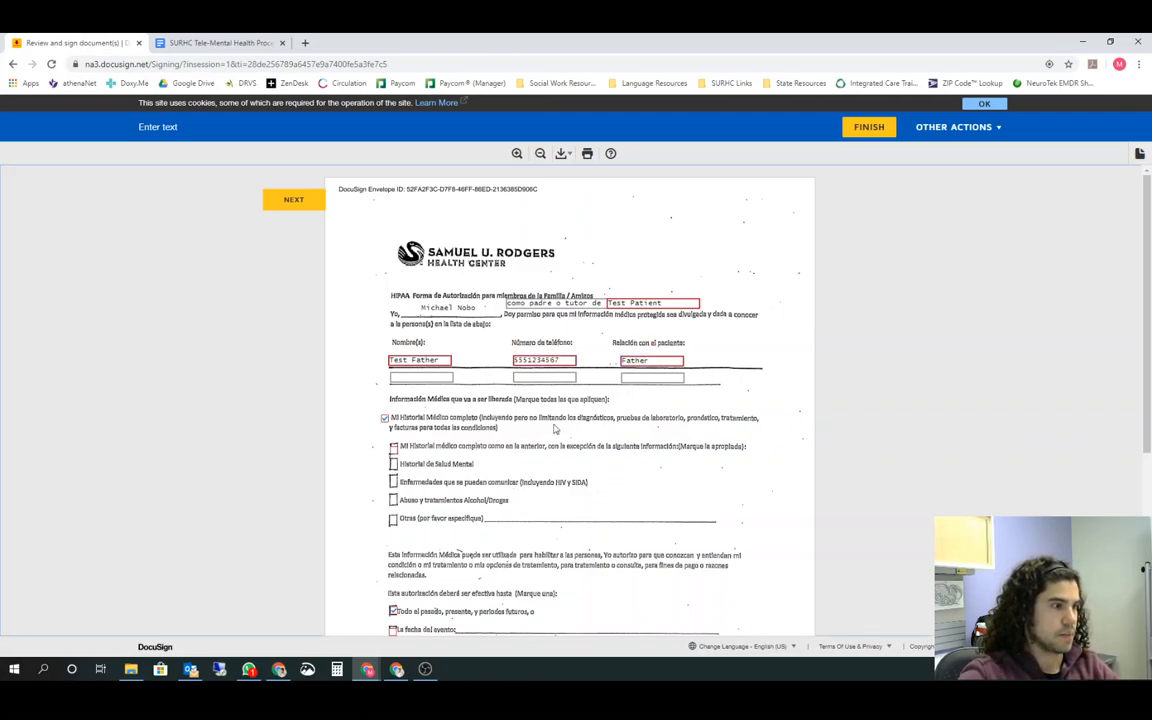
# Try out the medical history exception and "Otras (por favor especifique)" checkboxes, clearing both again
pyautogui.scroll(-1, 403, 368)
pyautogui.scroll(-1, 403, 368)
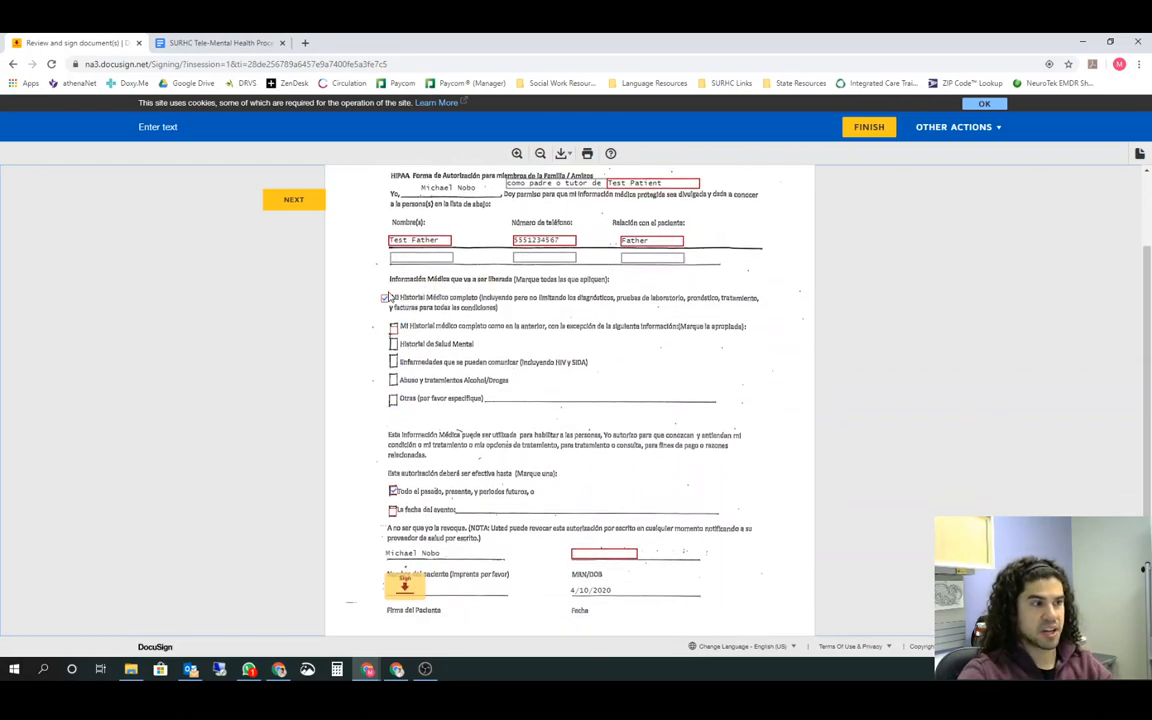
pyautogui.click(393, 330)
pyautogui.click(393, 401)
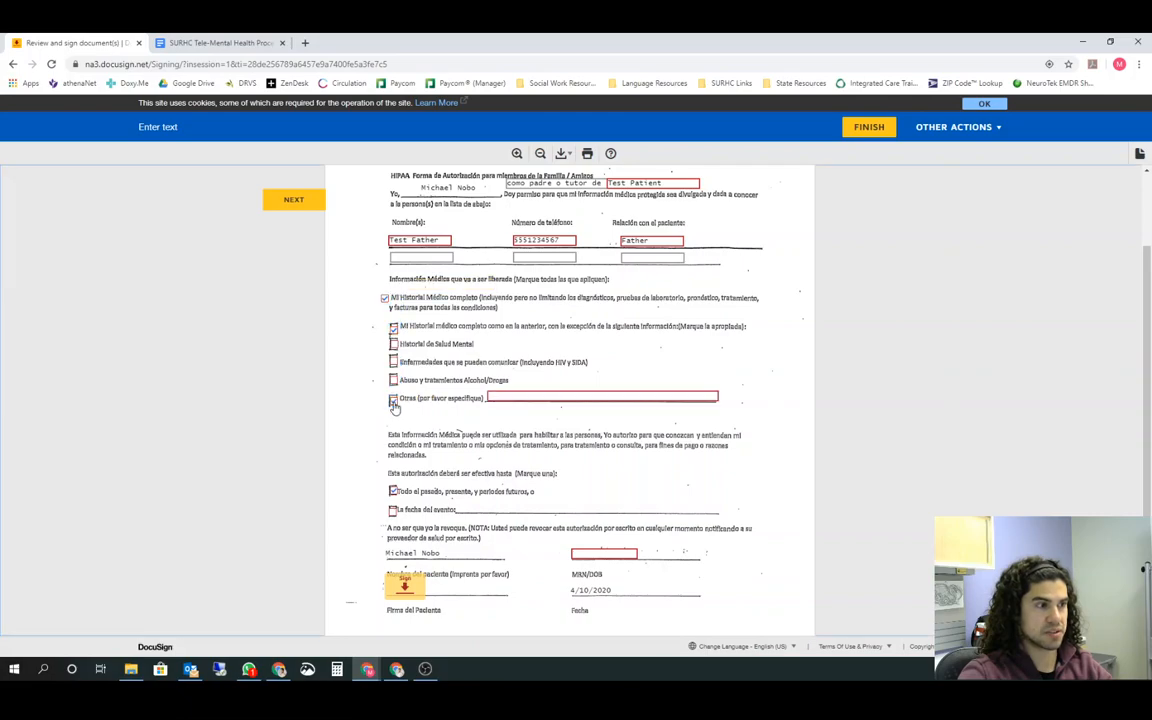
pyautogui.click(393, 401)
pyautogui.click(394, 331)
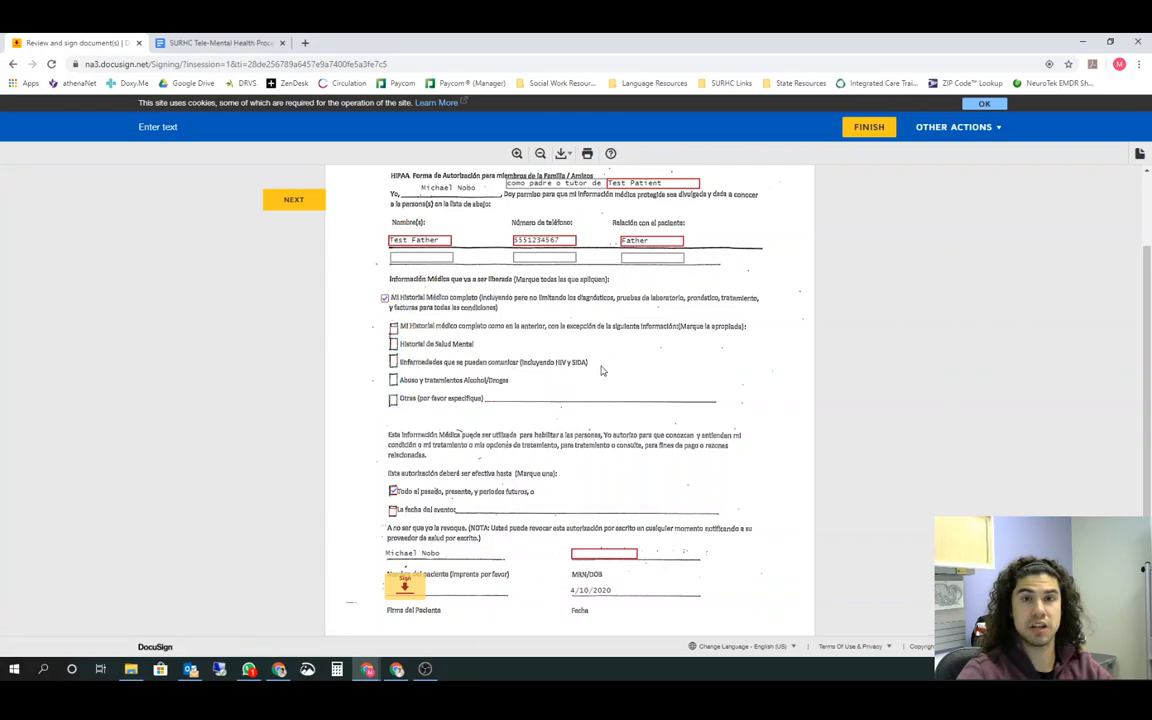
# Choose today's date for the MRN/DOB field and apply the signature on the Firma del Paciente line
pyautogui.scroll(2, 600, 424)
pyautogui.scroll(-4, 566, 424)
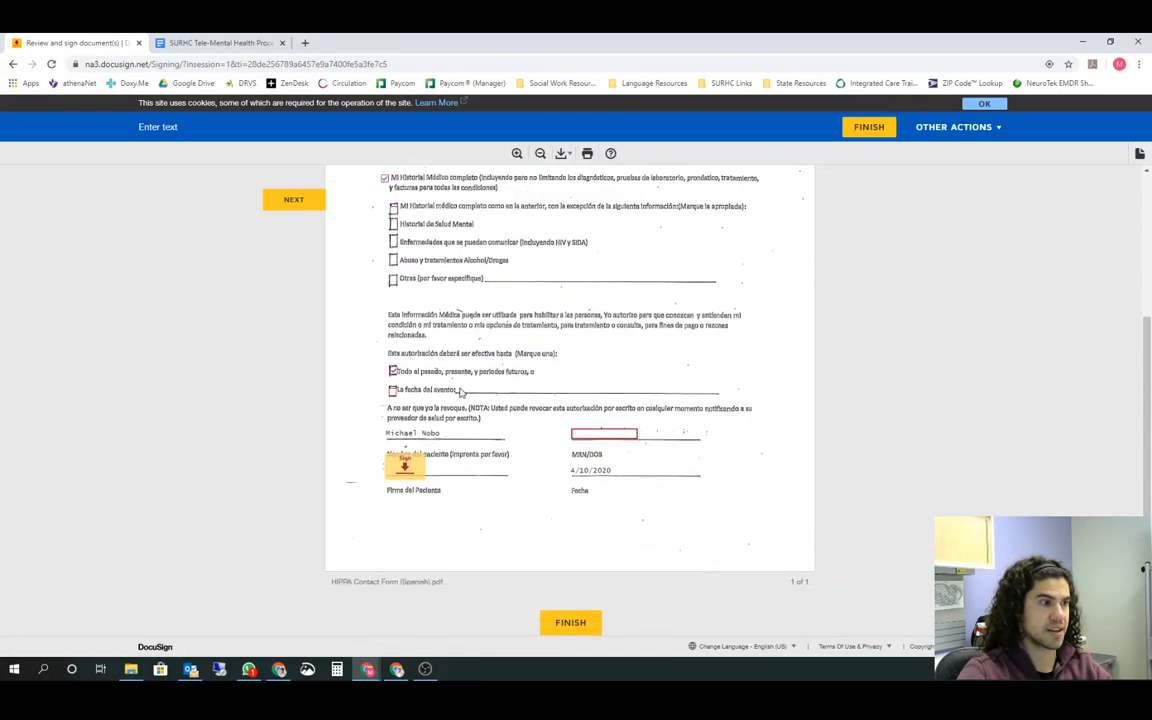
pyautogui.click(604, 433)
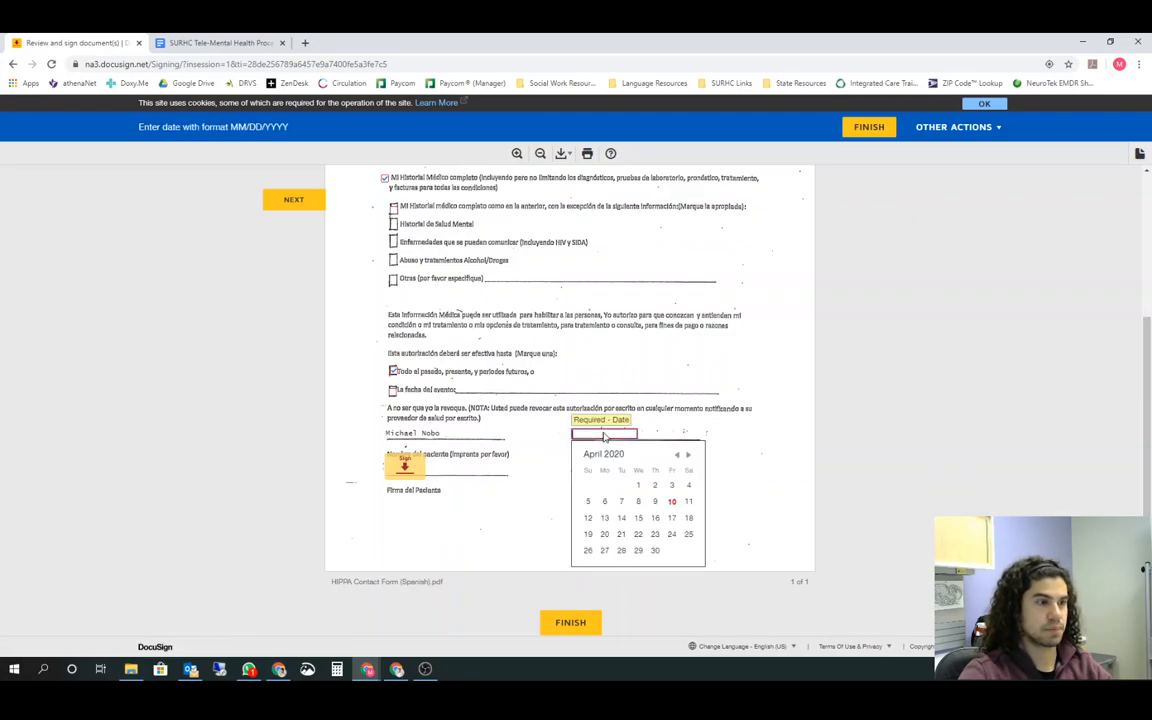
pyautogui.click(673, 503)
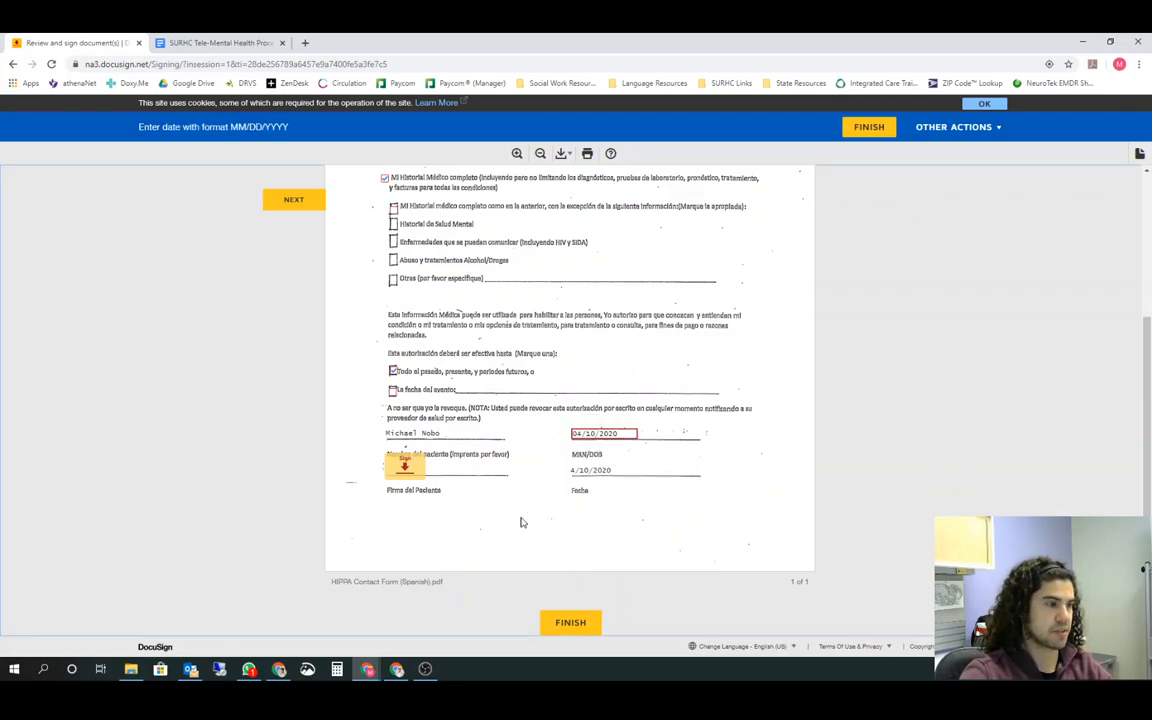
pyautogui.click(415, 467)
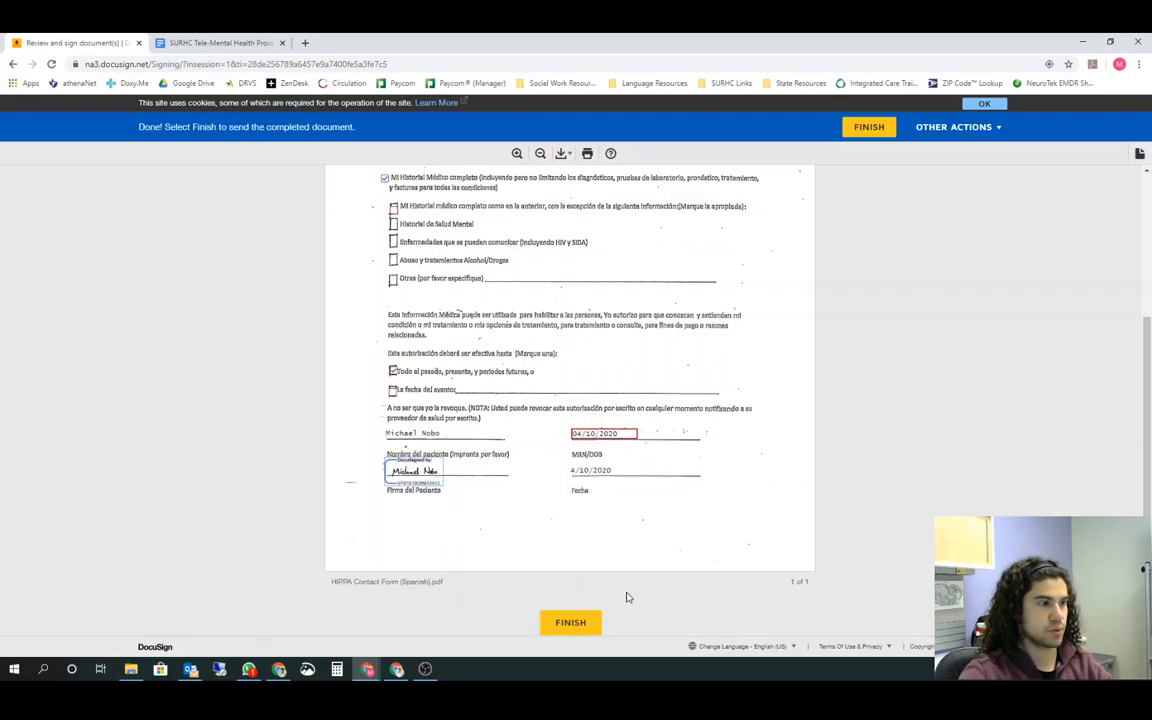
# Finish the signed document and start sending a new envelope from the DocuSign home page
pyautogui.click(571, 623)
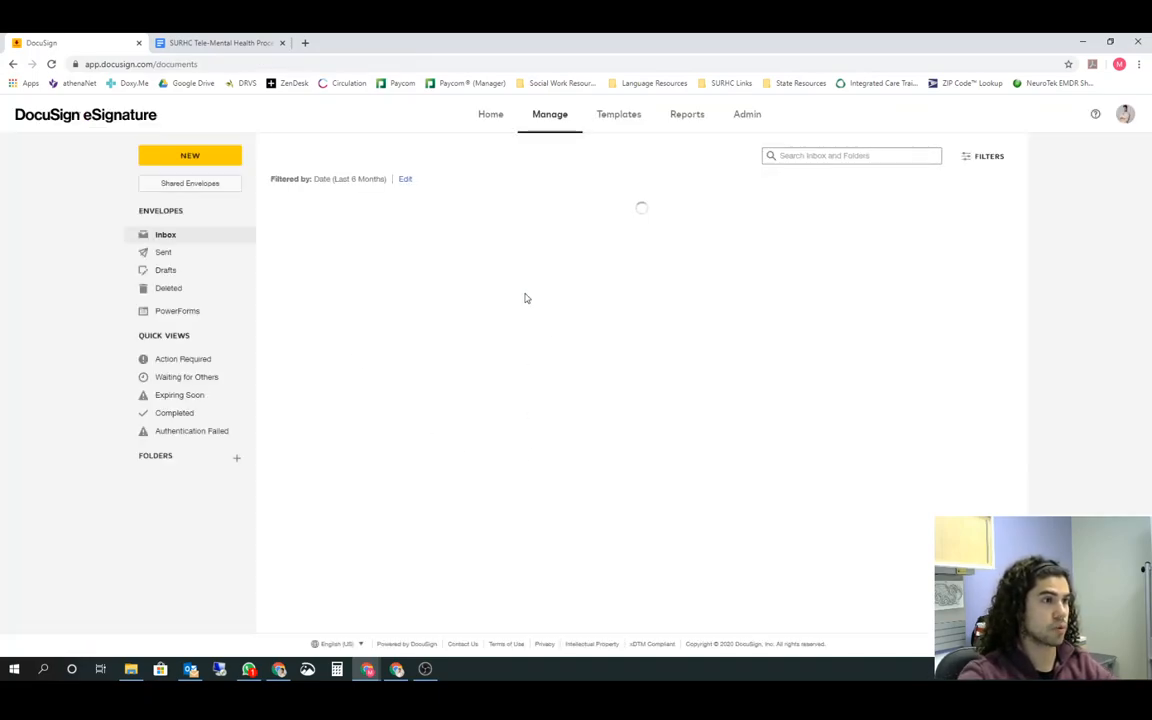
pyautogui.click(491, 116)
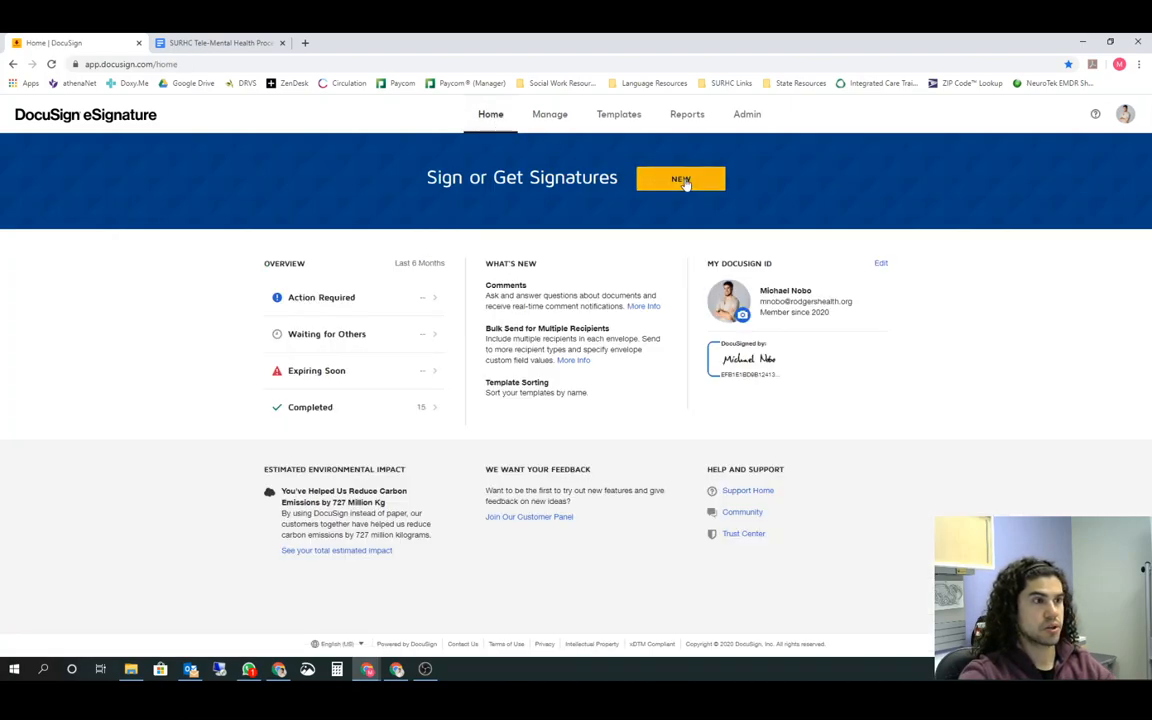
pyautogui.click(681, 178)
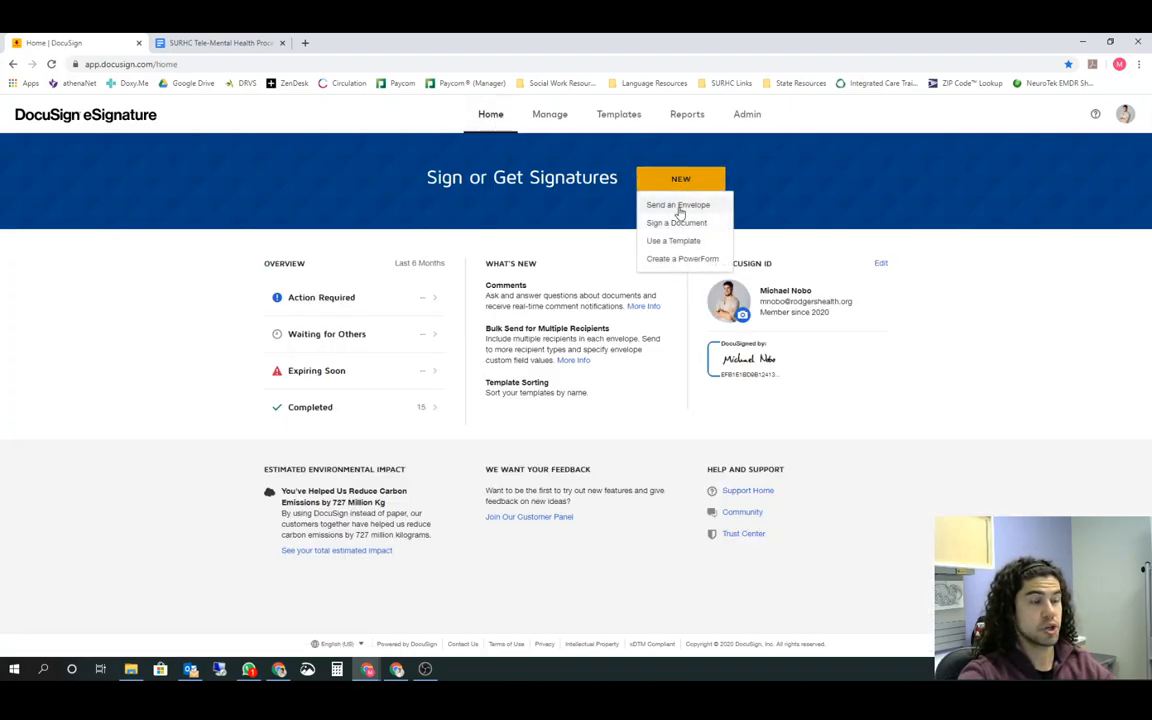
pyautogui.click(679, 207)
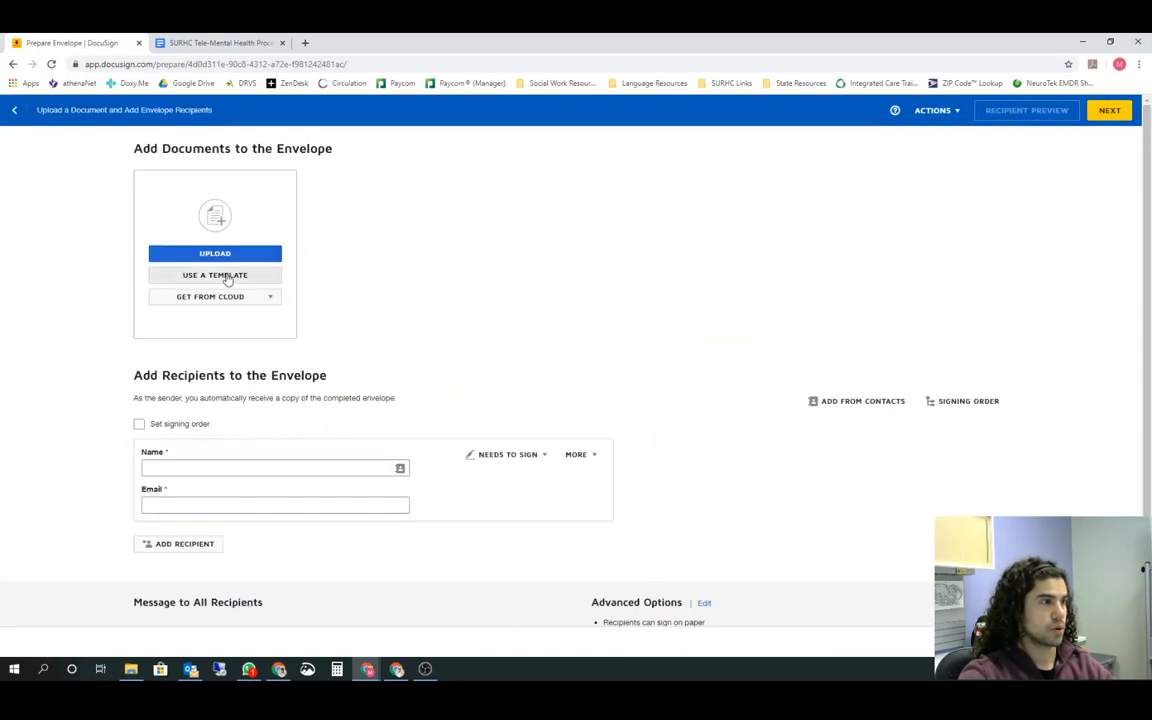
# Add the HIPPA Contact Form (English) template from the shared Behavioral Health folder's "2. Office Forms" subfolder to the envelope
pyautogui.click(215, 276)
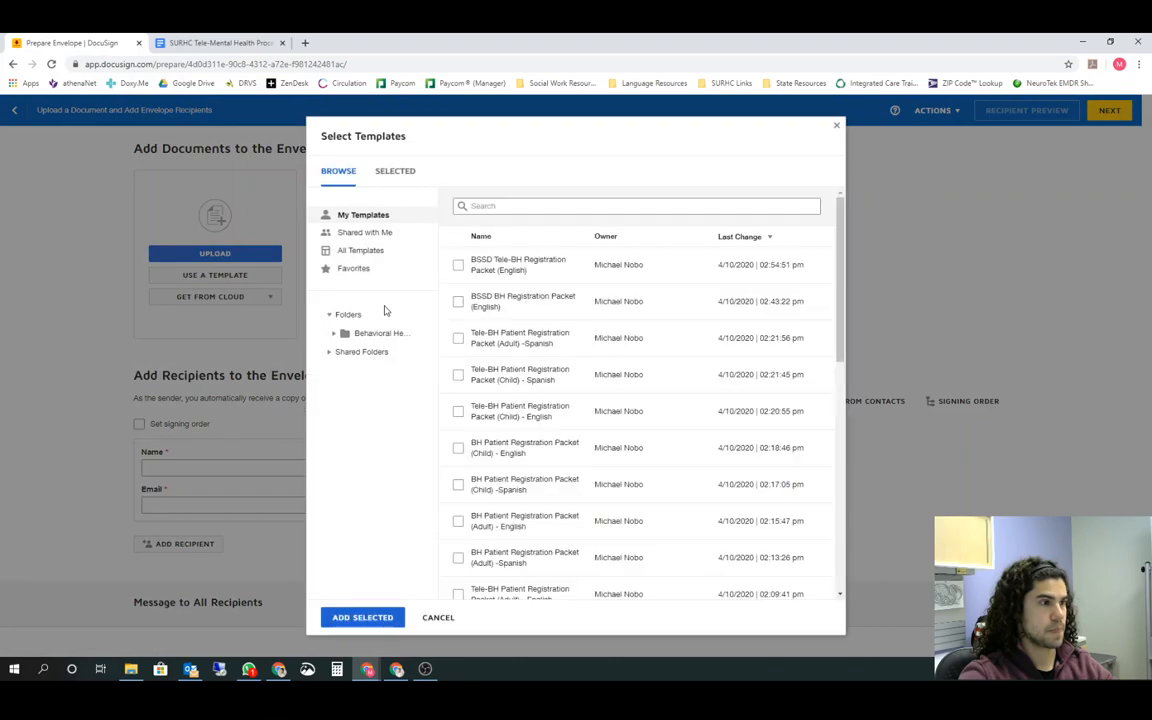
pyautogui.click(330, 352)
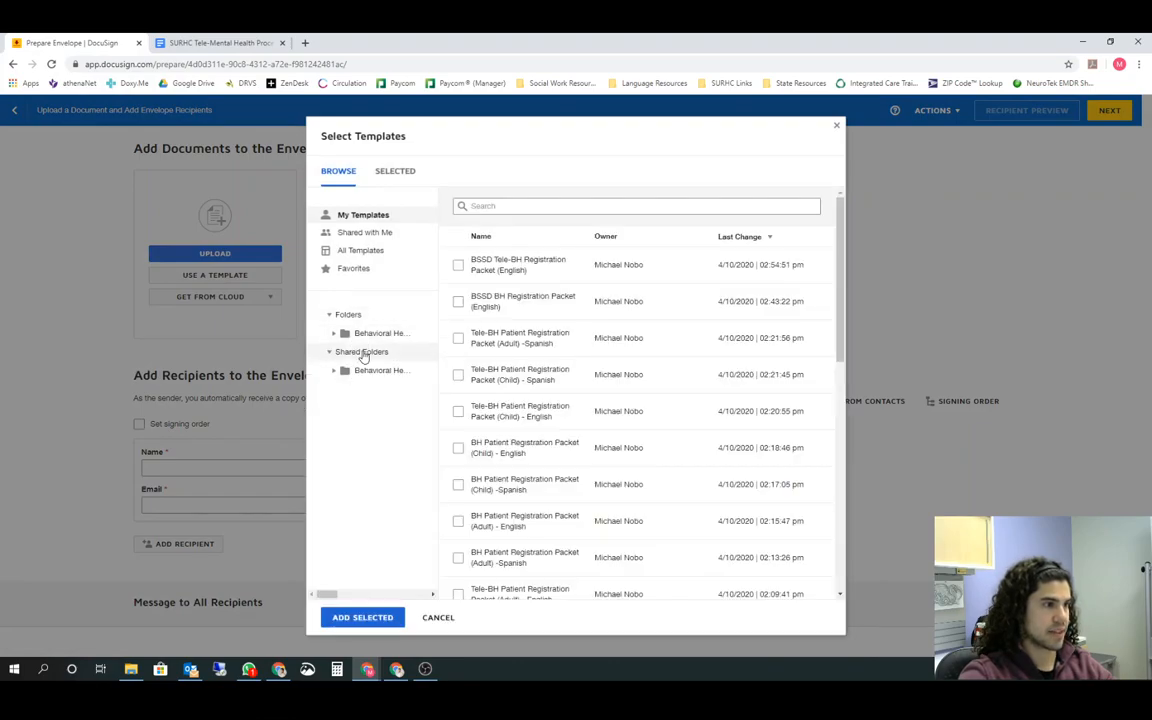
pyautogui.click(344, 370)
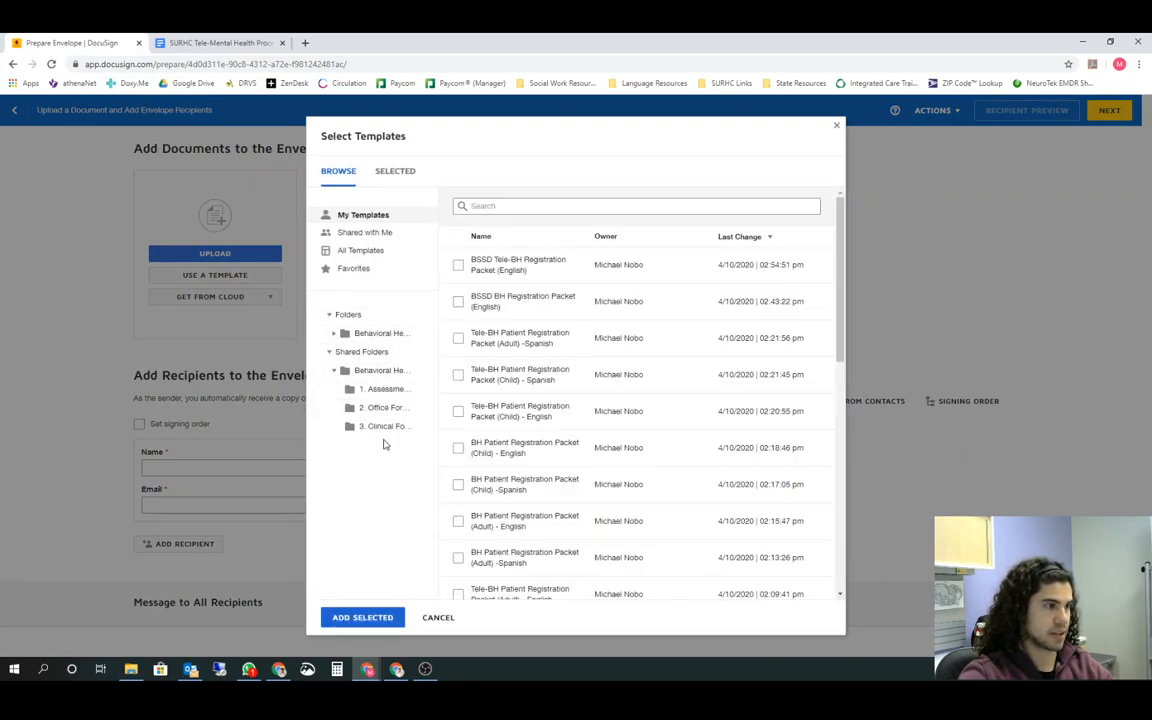
pyautogui.click(383, 409)
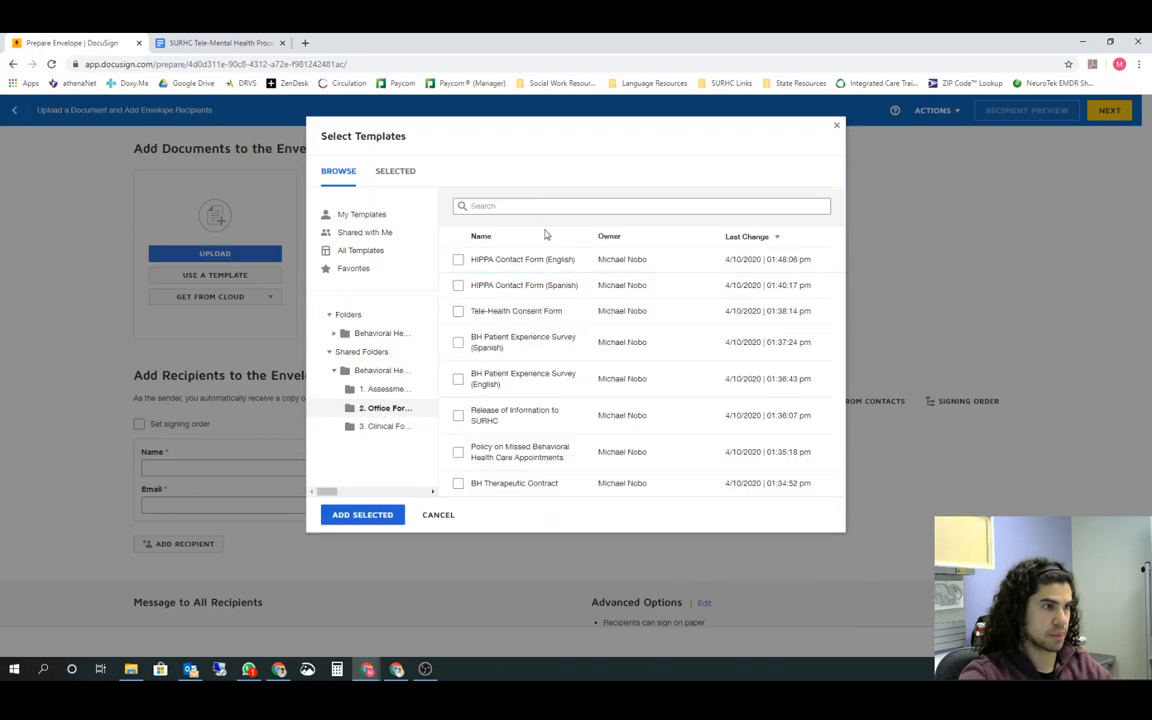
pyautogui.click(458, 259)
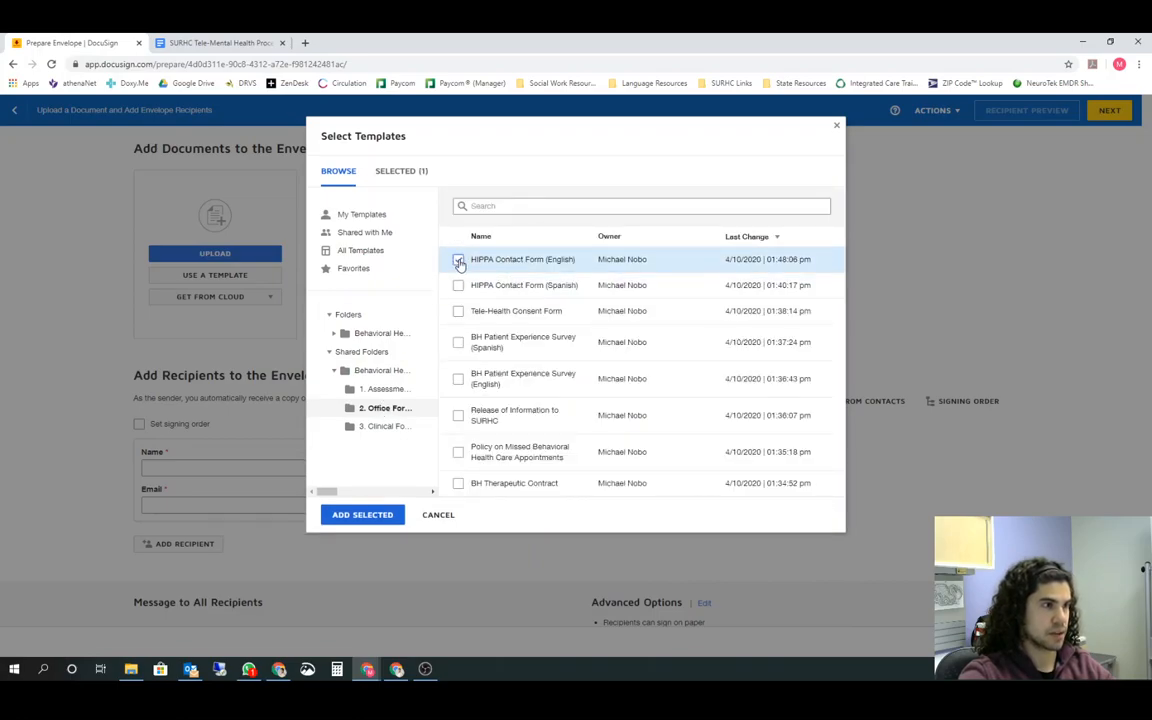
pyautogui.click(362, 514)
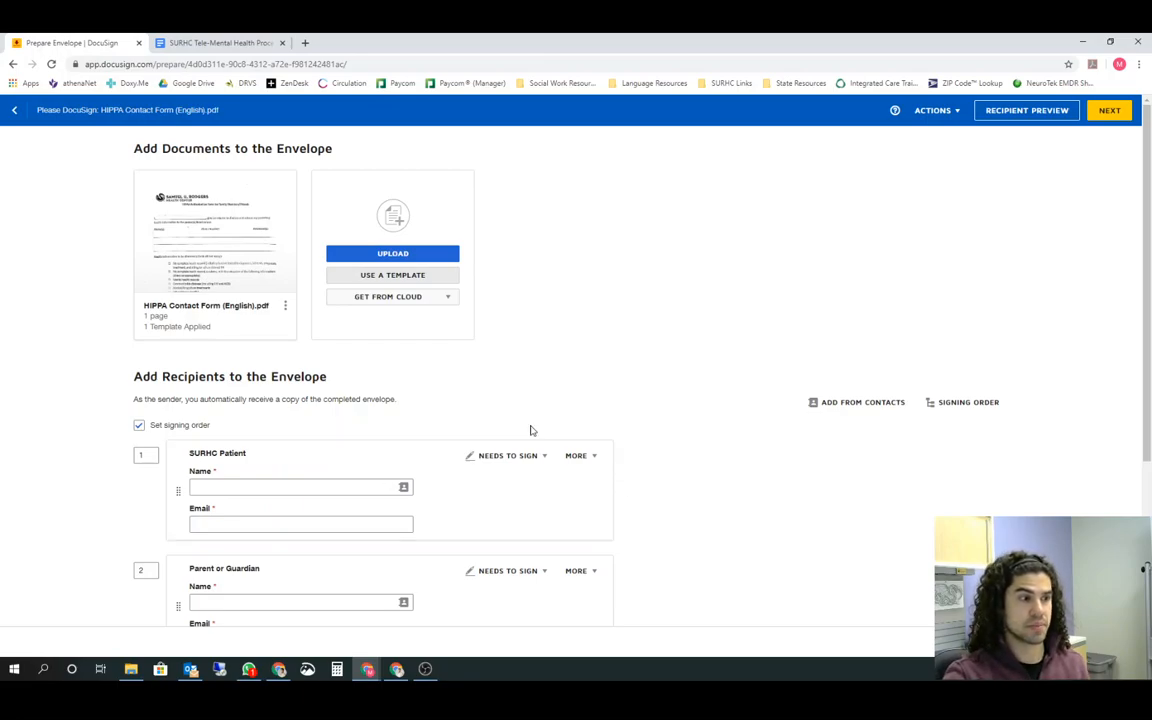
# Fill in the SURHC Patient recipient's name and email from the suggested contact, adding "(Patient)" after the name
pyautogui.scroll(-2, 540, 420)
pyautogui.click(262, 368)
pyautogui.click(262, 389)
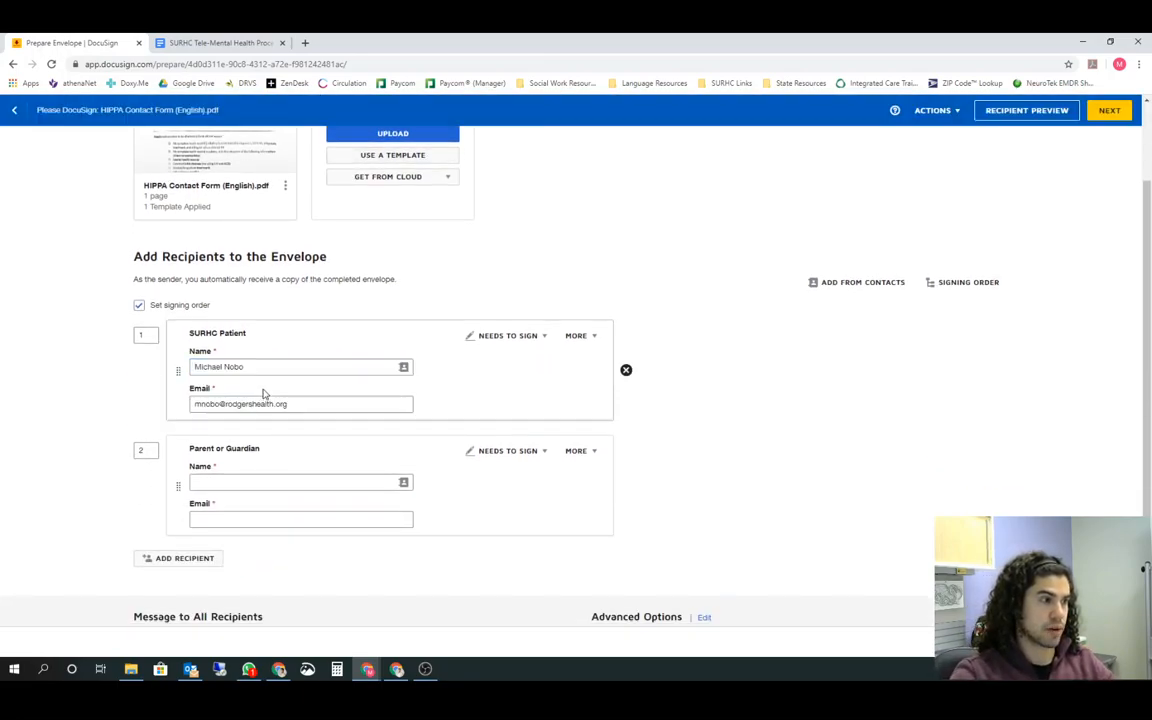
pyautogui.press('BackSpace')
pyautogui.press('BackSpace')
pyautogui.press('BackSpace')
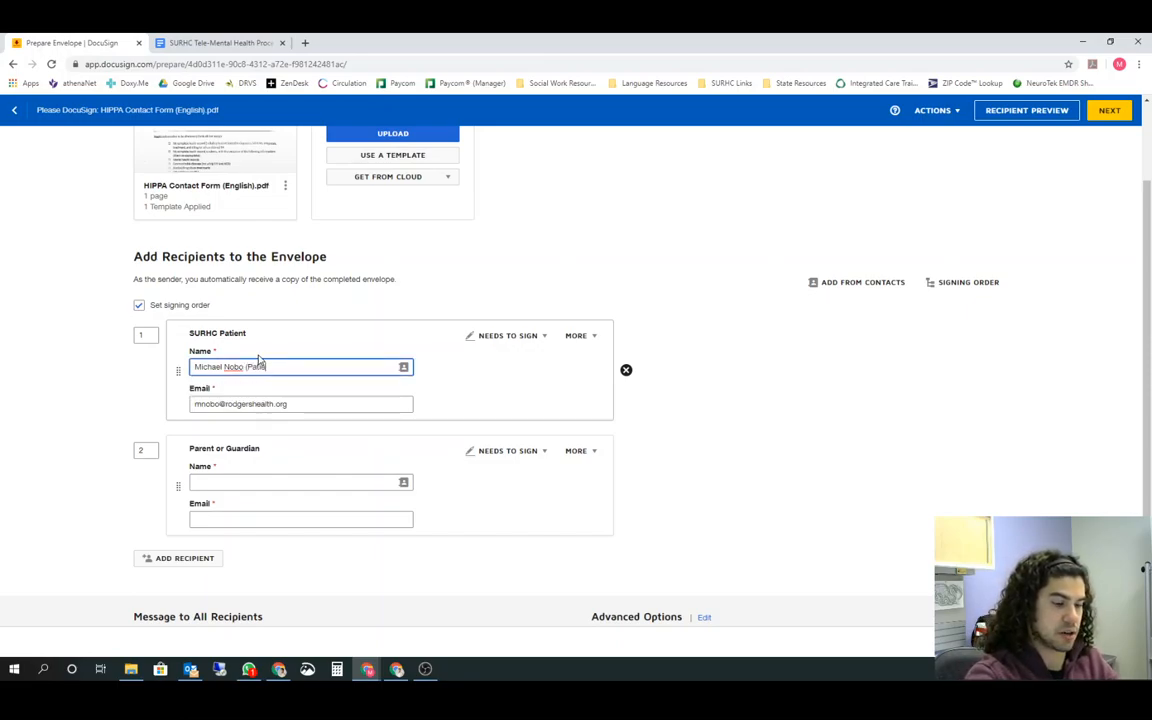
pyautogui.click(780, 453)
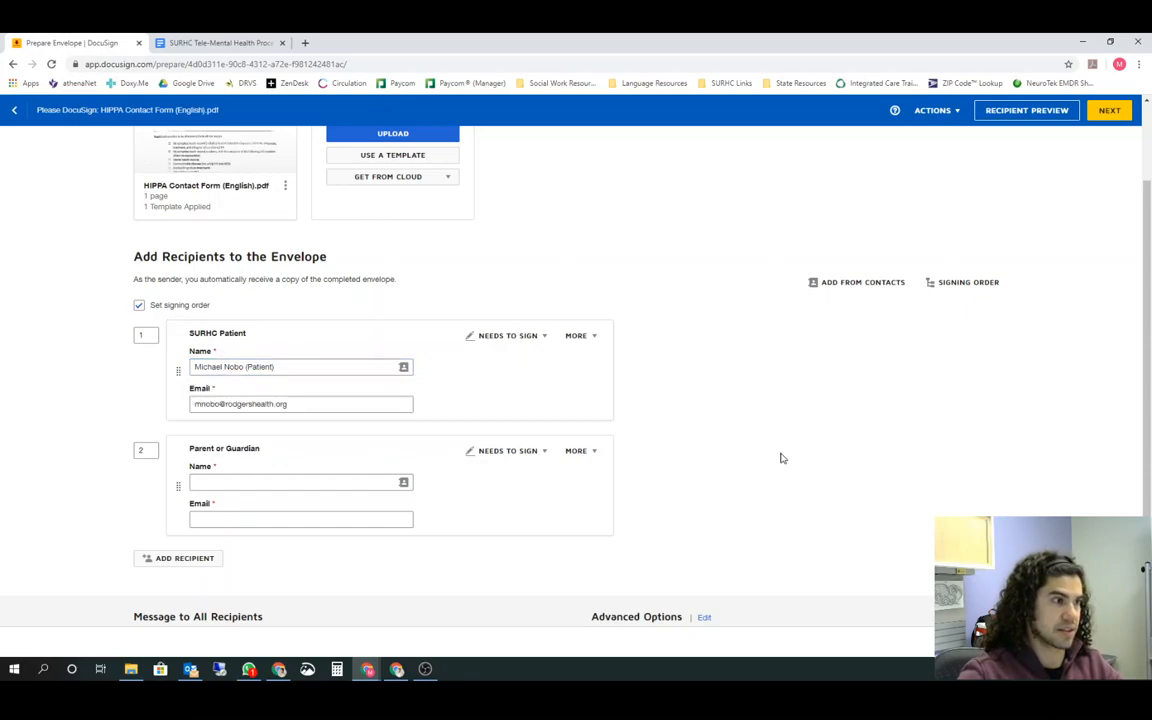
# Change the Parent or Guardian recipient's role to Receives a Copy, accepting the deletion of their fields
pyautogui.scroll(1, 771, 497)
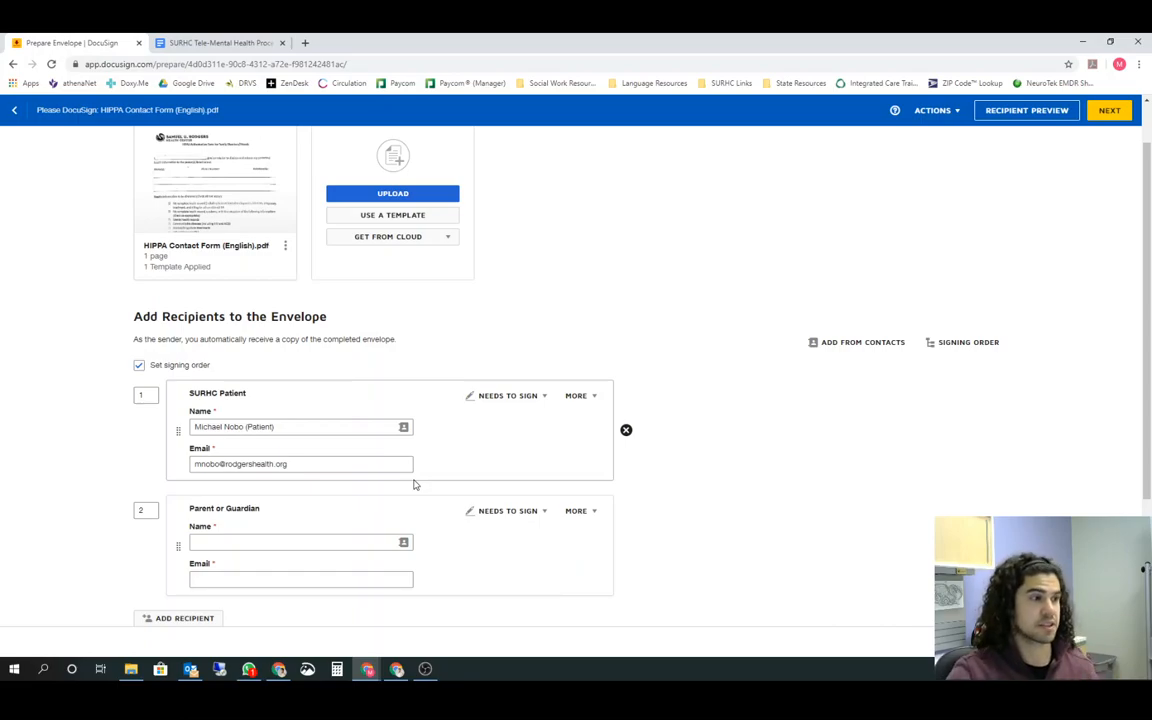
pyautogui.scroll(-1, 265, 504)
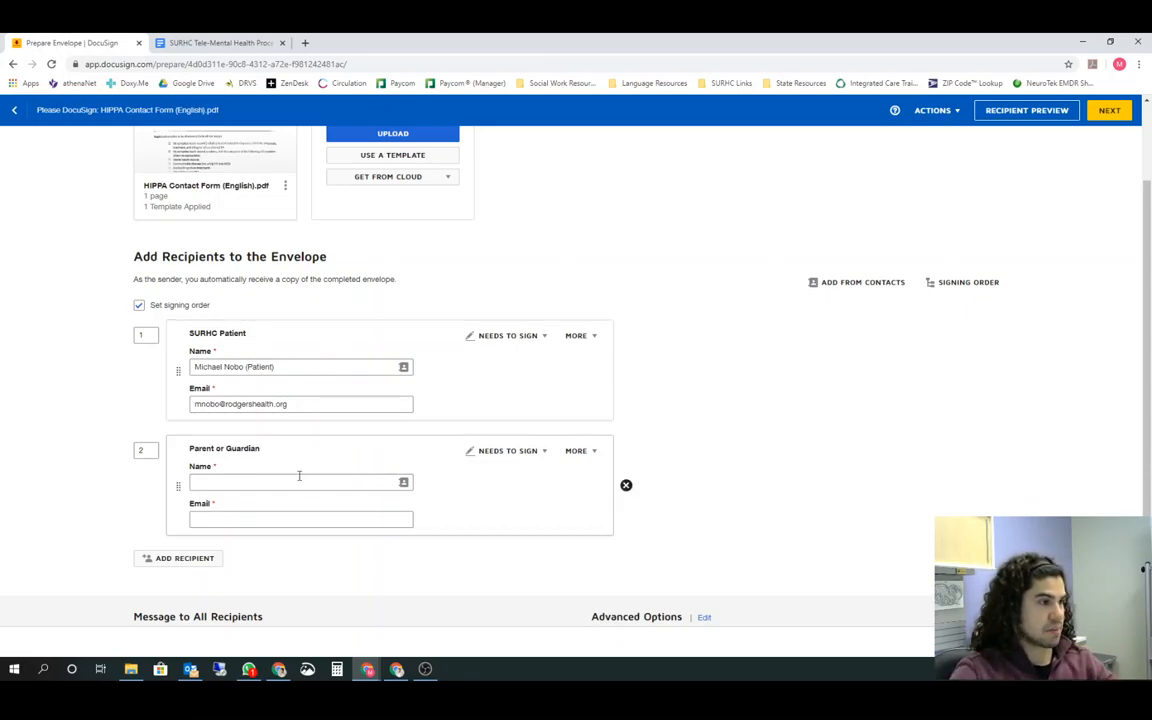
pyautogui.click(519, 455)
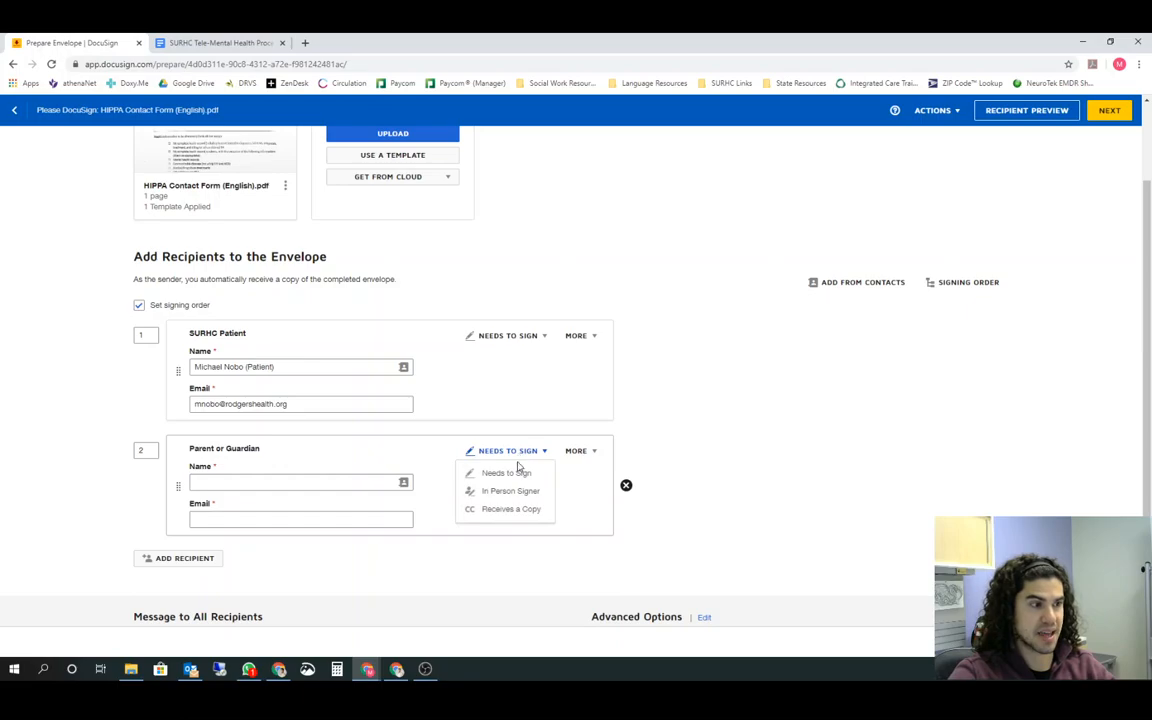
pyautogui.click(508, 510)
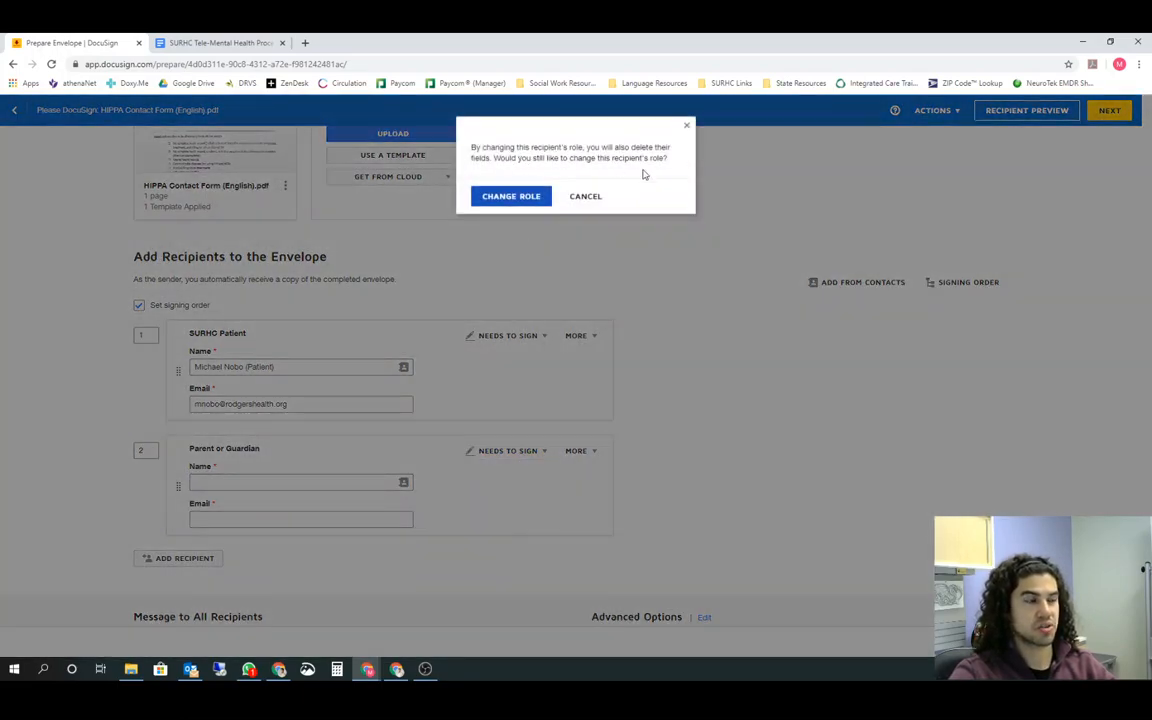
pyautogui.click(512, 197)
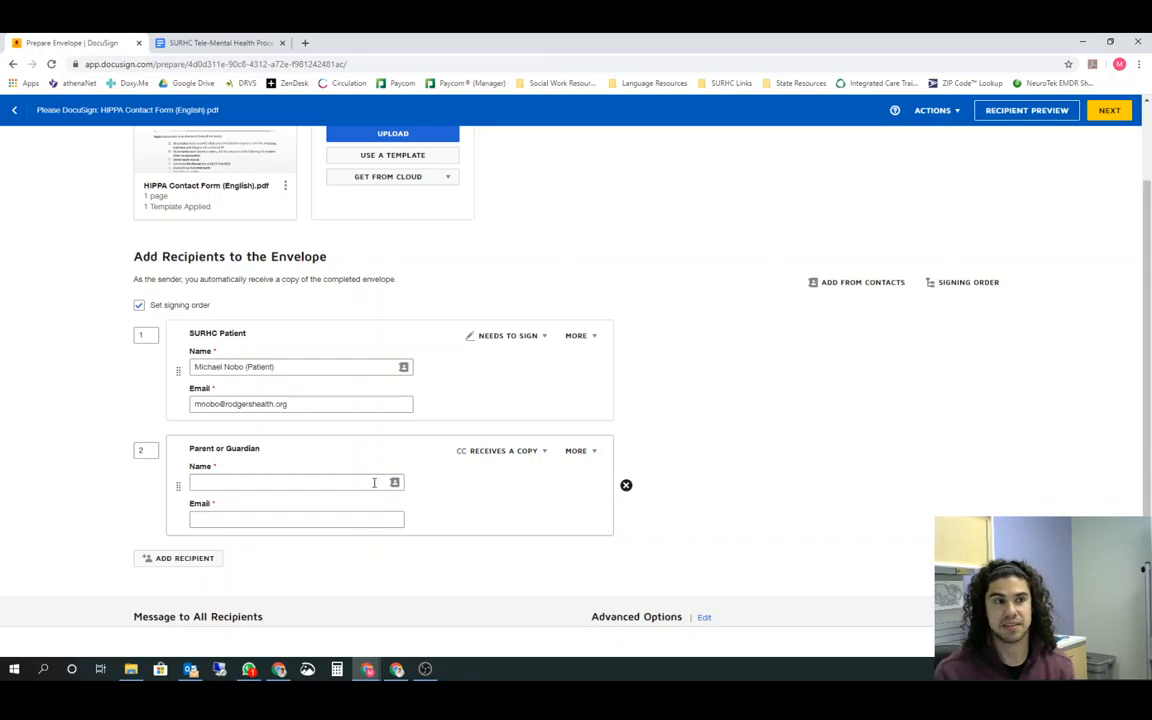
# Fill in the Parent or Guardian's name and email from the suggested contact, adding "(Guardian)" after the name
pyautogui.click(290, 482)
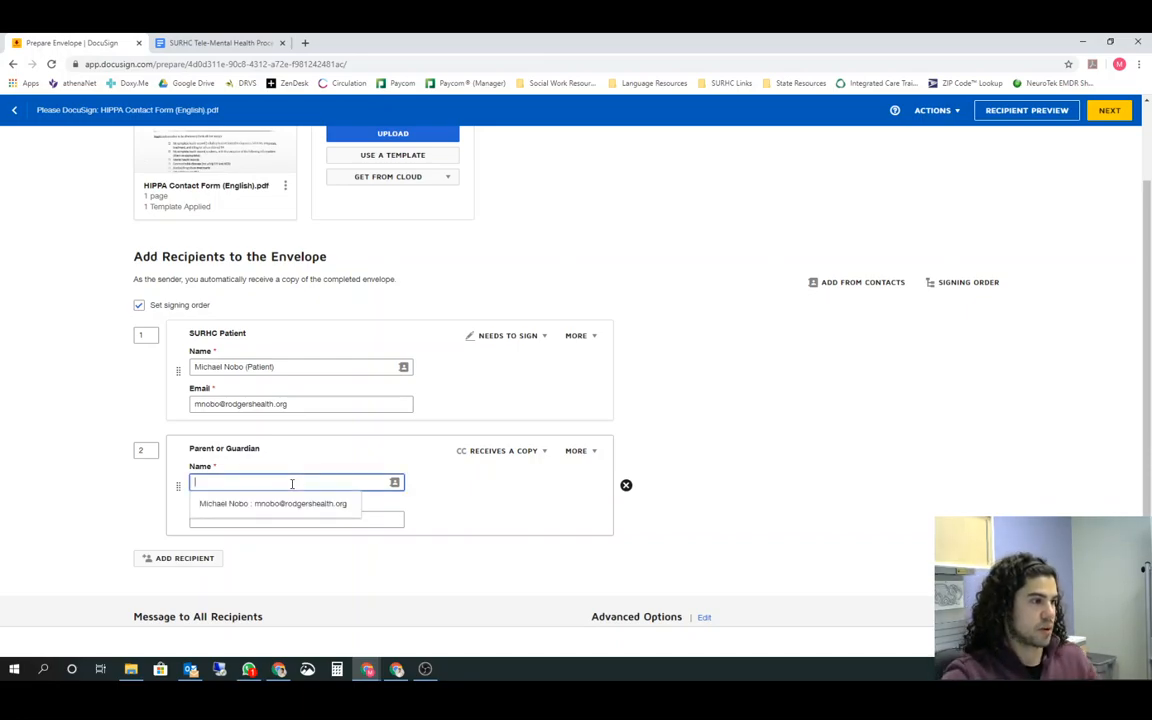
pyautogui.click(301, 505)
pyautogui.click(301, 483)
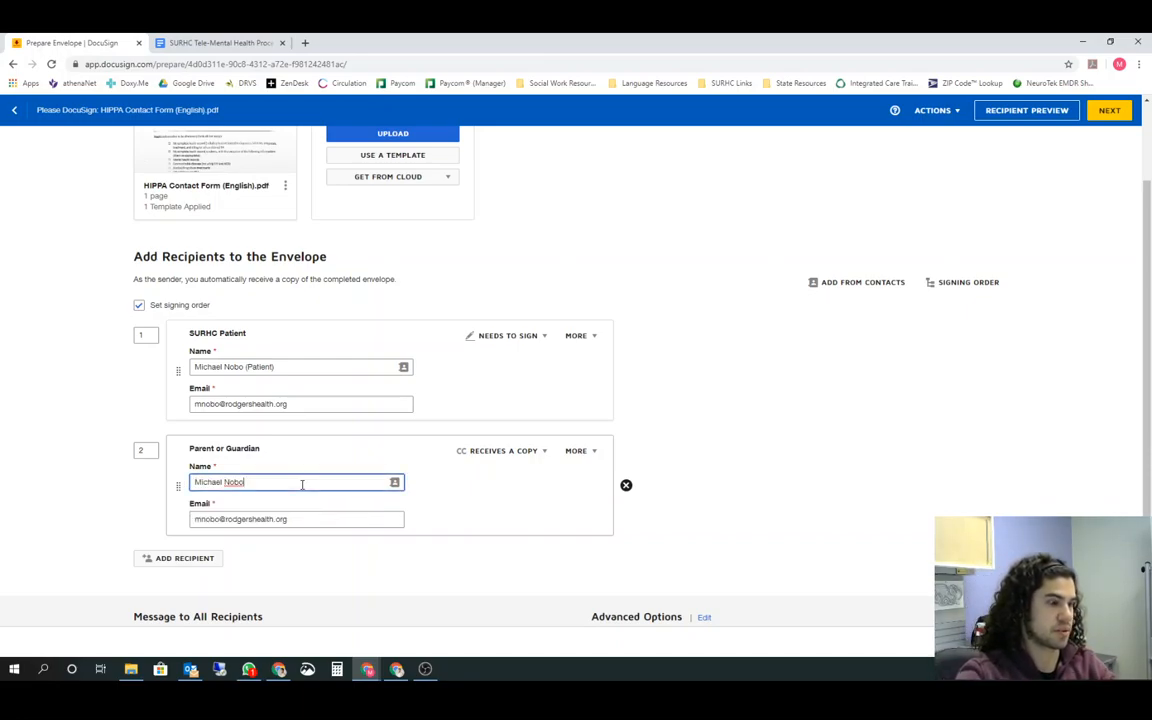
pyautogui.write('(Gua')
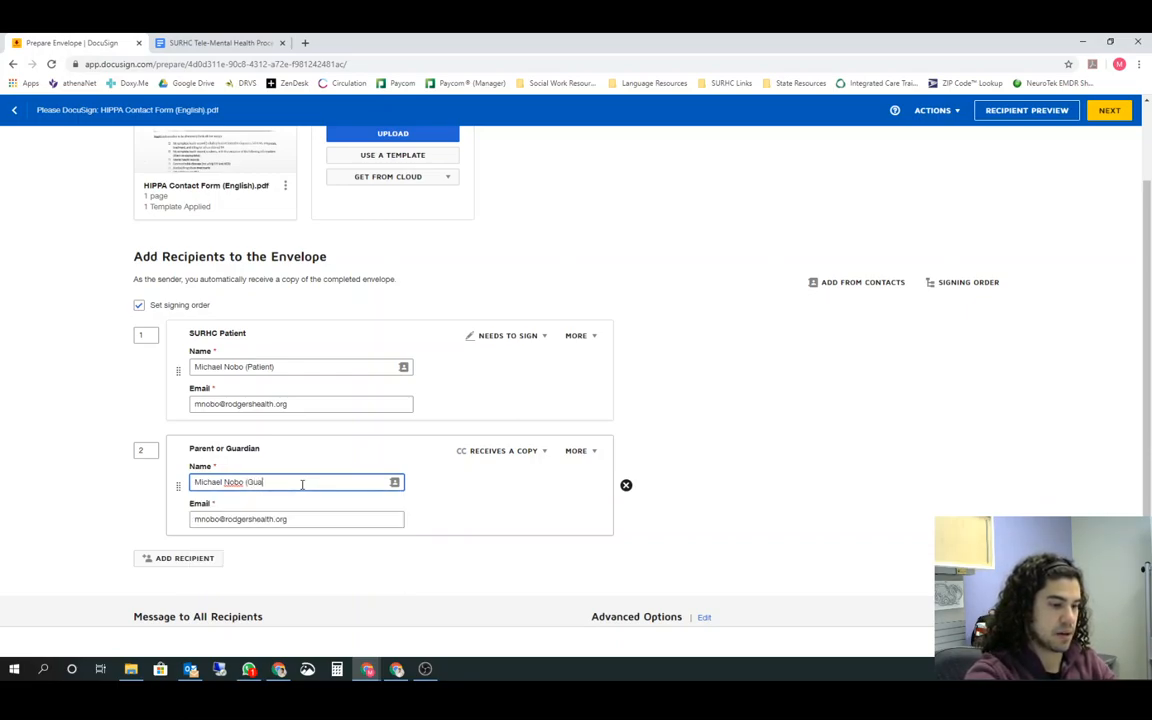
pyautogui.write('rdian')
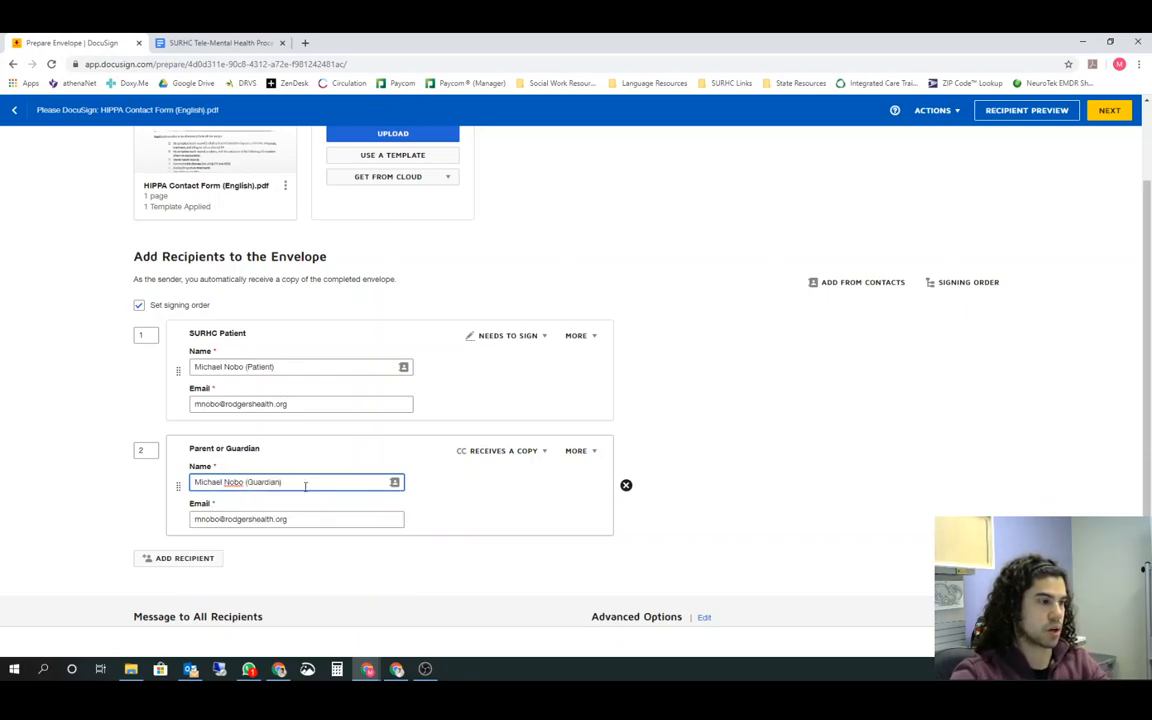
pyautogui.click(295, 520)
pyautogui.click(814, 480)
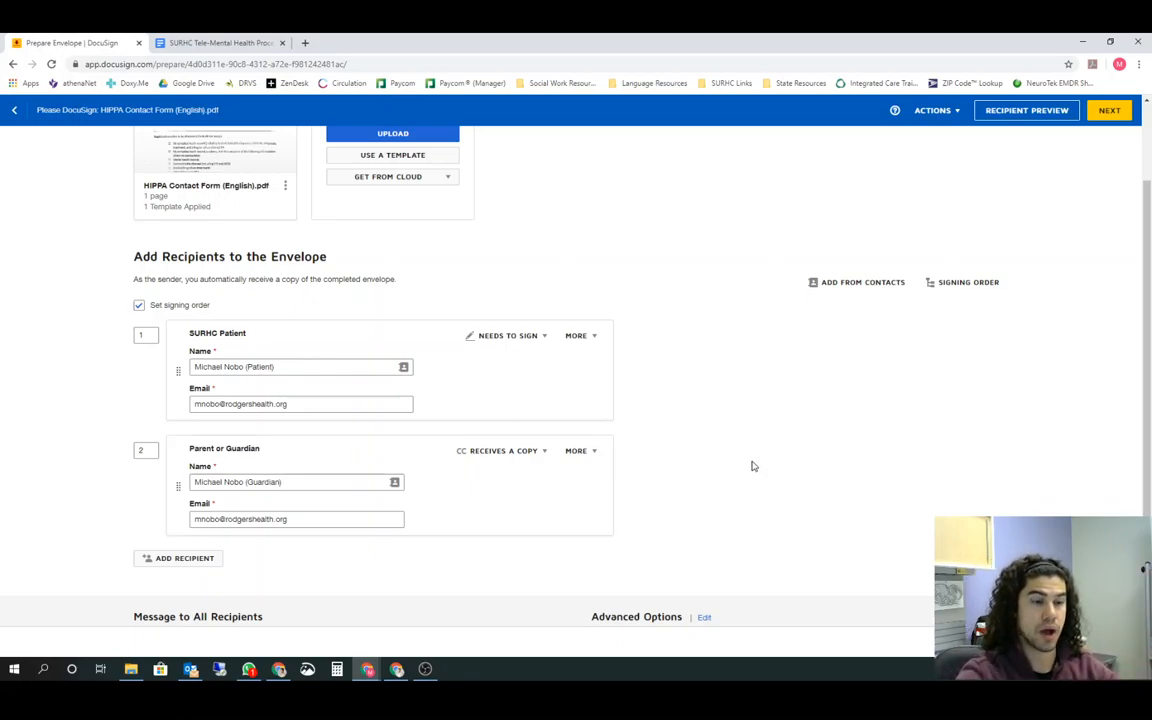
# Remove the SURHC Patient recipient from the envelope, leaving out the patient as signer
pyautogui.scroll(2, 760, 470)
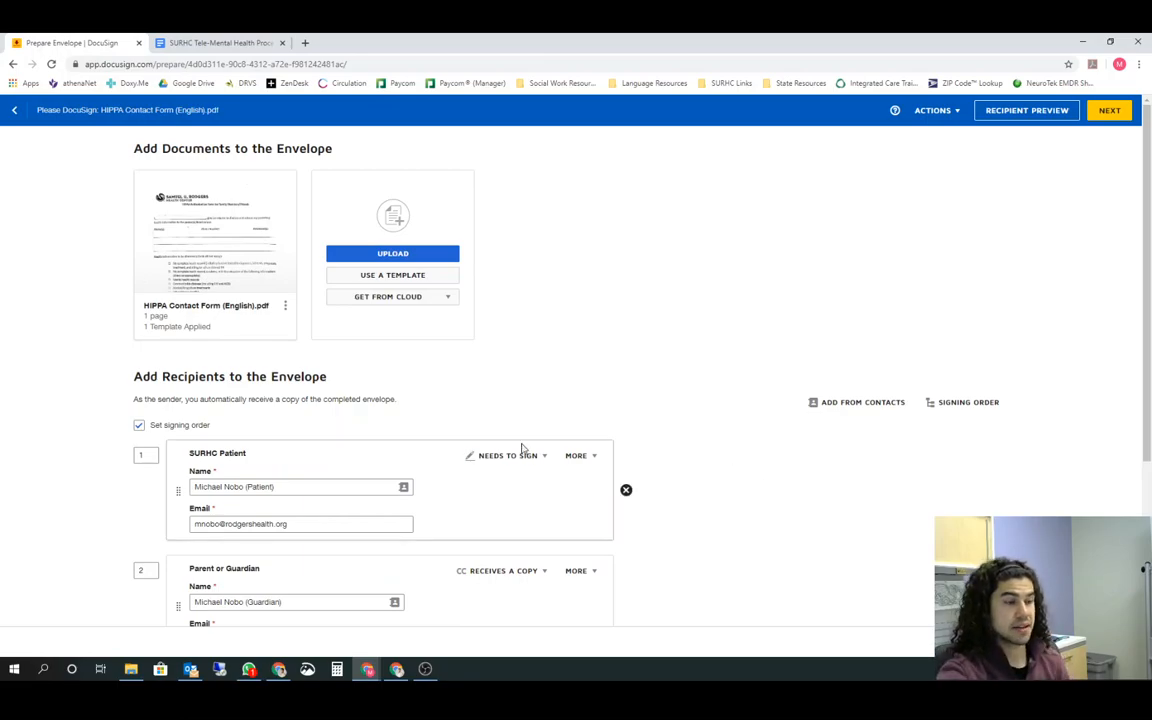
pyautogui.scroll(-1, 510, 455)
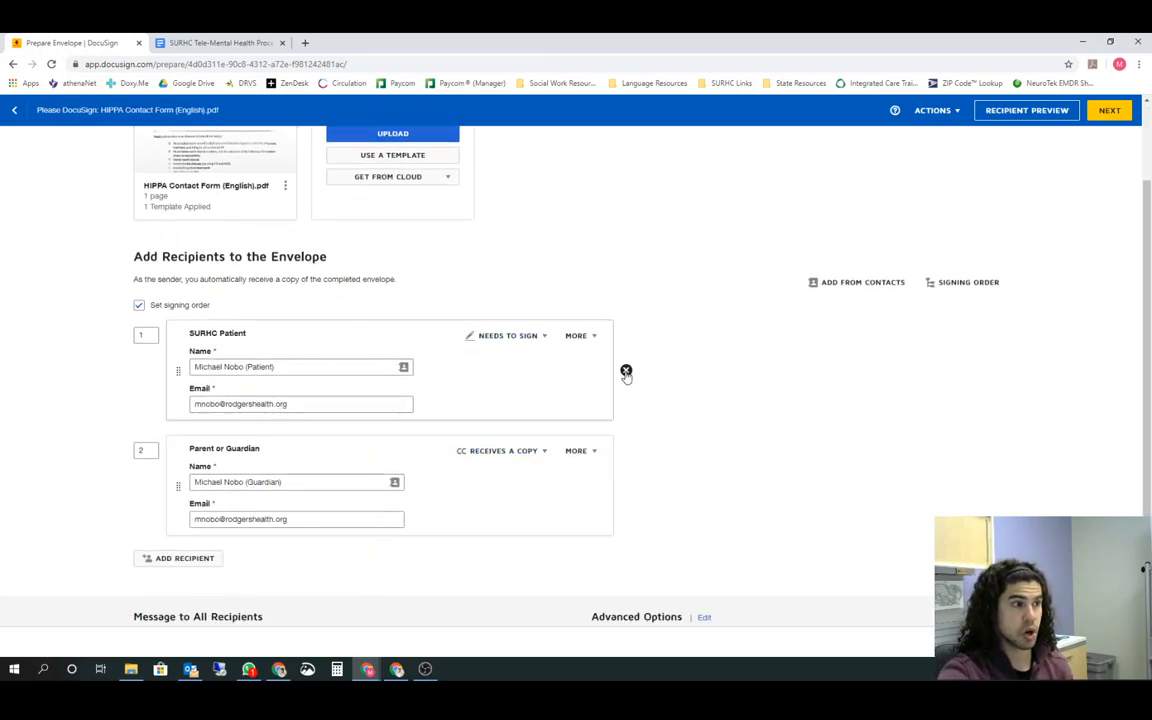
pyautogui.click(626, 371)
pyautogui.click(514, 233)
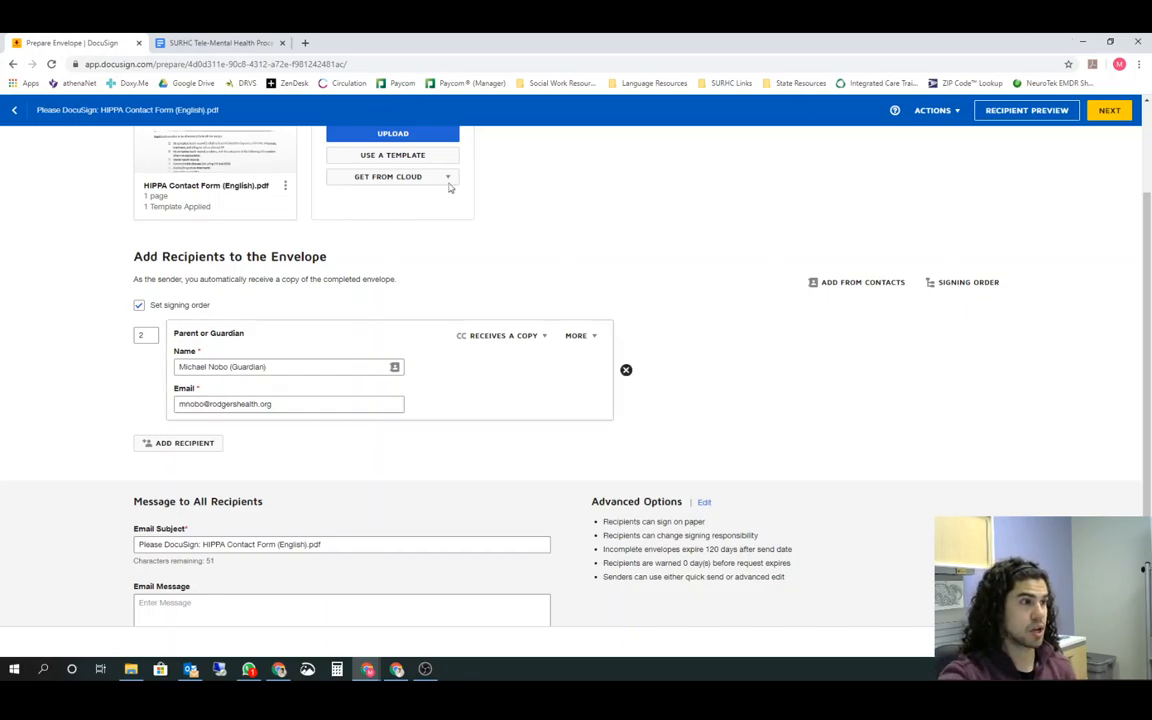
# Switch to the SURHC Tele-Mental Health Procedures document in Google Docs
pyautogui.click(226, 43)
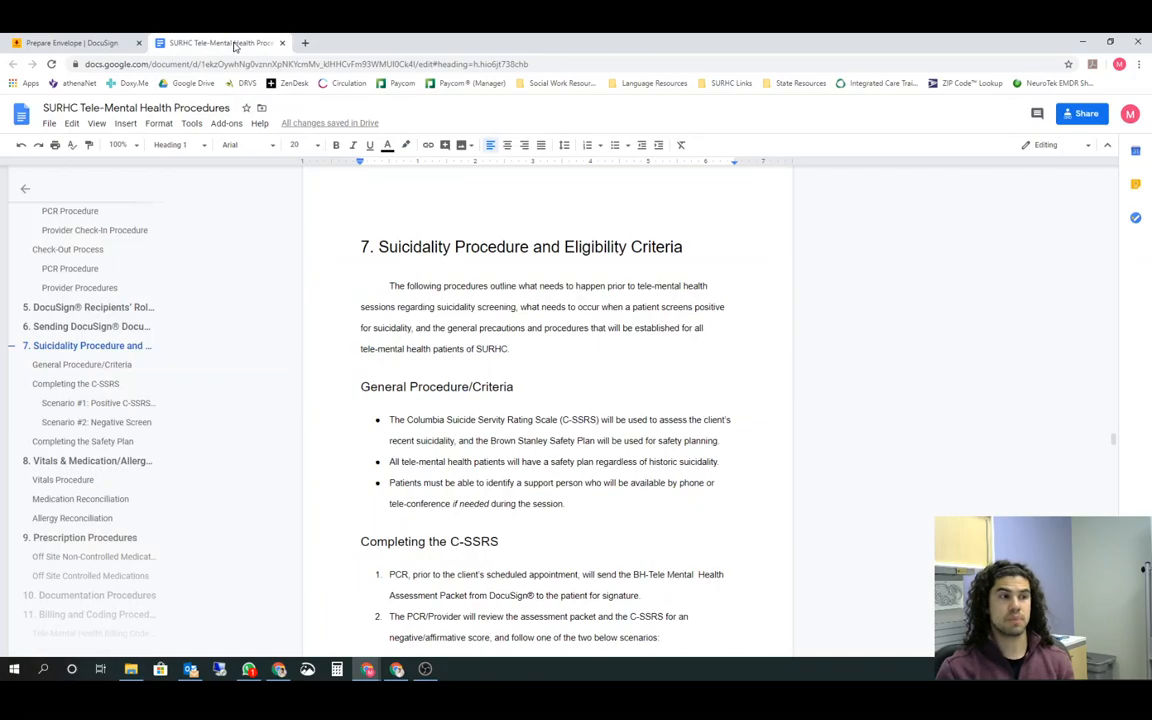